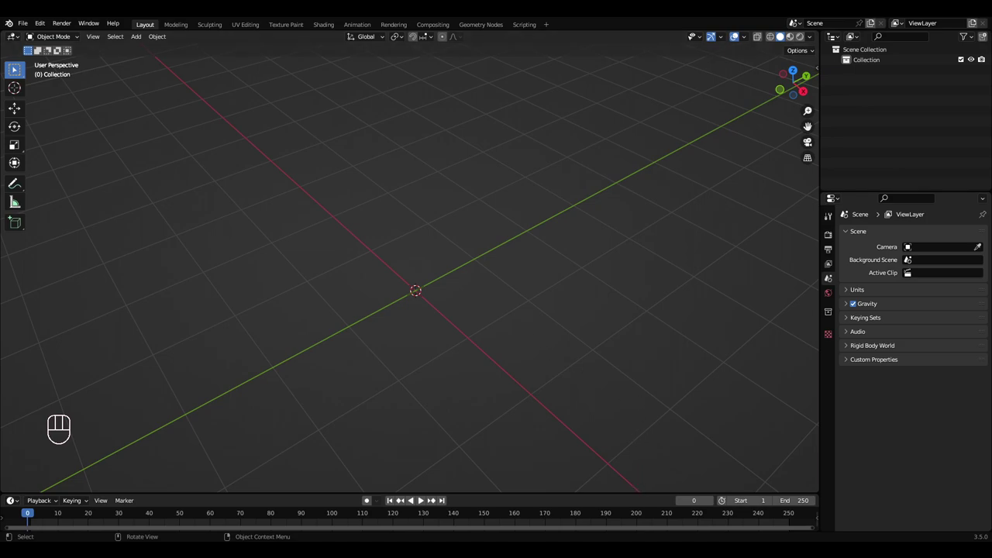
# - Add a mesh cylinder at the world origin and scale it down uniformly to about 0.229
pyautogui.moveTo(434, 310); pyautogui.dragTo(459, 317, button='middle')
pyautogui.hotkey('shift', 'a')
pyautogui.moveTo(443, 287)
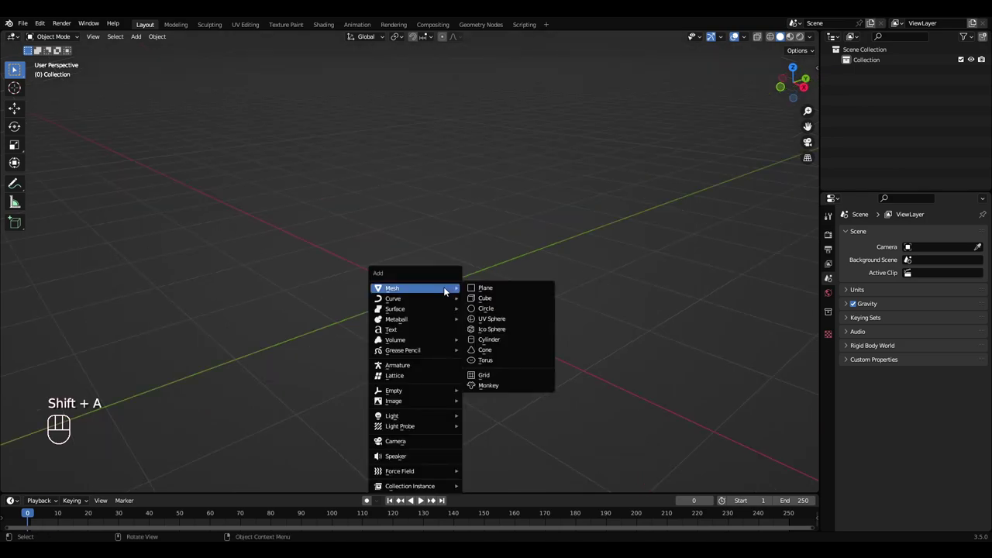
pyautogui.click(486, 341)
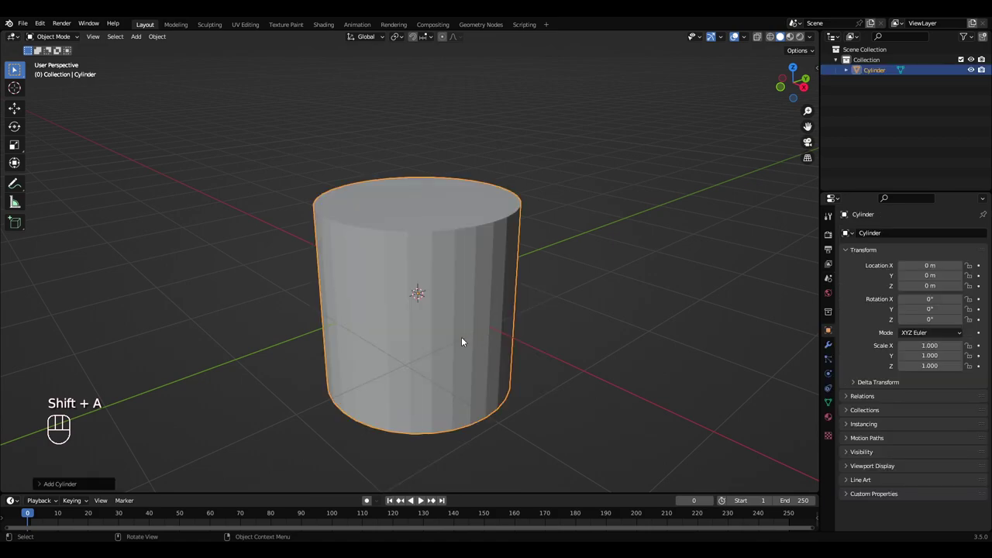
pyautogui.hotkey('shift', 'space')
pyautogui.press('g')
pyautogui.press('s')
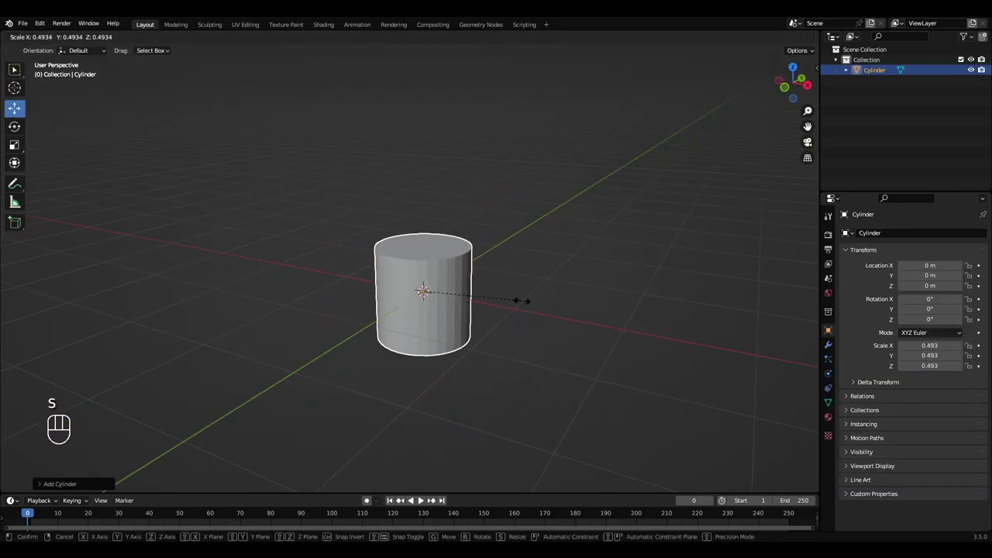
pyautogui.click(461, 299)
# - Raise the cylinder to about 0.242 m on Z and stretch it vertically to a Z scale of about 1.629
pyautogui.moveTo(460, 298); pyautogui.dragTo(397, 263, button='middle')
pyautogui.moveTo(402, 256); pyautogui.dragTo(435, 89)
pyautogui.click(14, 145)
pyautogui.scroll(-4, 543, 235)
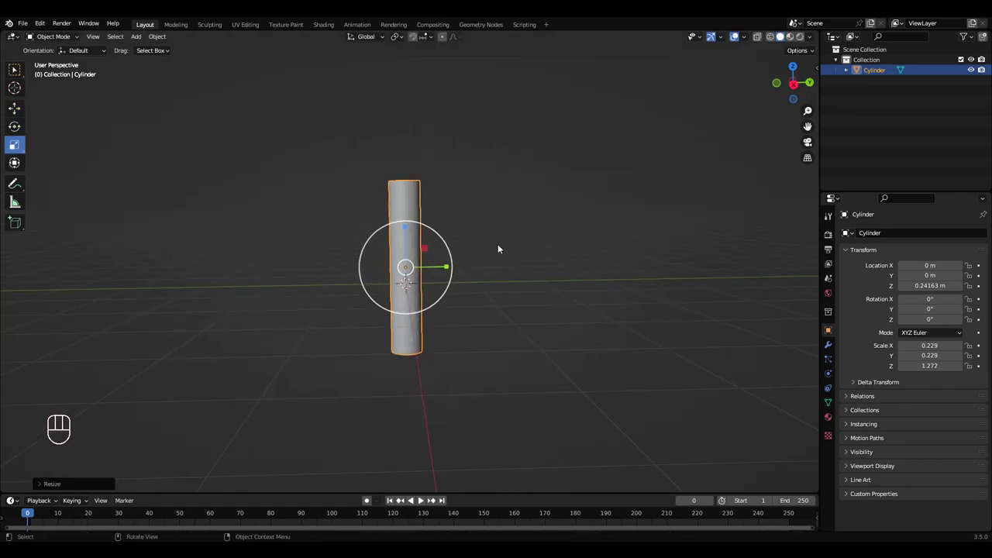
pyautogui.moveTo(407, 228); pyautogui.dragTo(408, 217)
pyautogui.click(541, 279)
pyautogui.click(408, 248)
# - Make the cylinder's cross-section oval with a scale of about 0.150 in X and 0.237 in Y
pyautogui.moveTo(411, 267); pyautogui.dragTo(523, 350, button='middle')
pyautogui.moveTo(465, 274); pyautogui.dragTo(441, 271)
pyautogui.moveTo(442, 271); pyautogui.dragTo(475, 269, button='middle')
pyautogui.moveTo(468, 268); pyautogui.dragTo(464, 269)
pyautogui.press('a')
pyautogui.press('a')
pyautogui.moveTo(481, 277); pyautogui.dragTo(397, 355, button='middle')
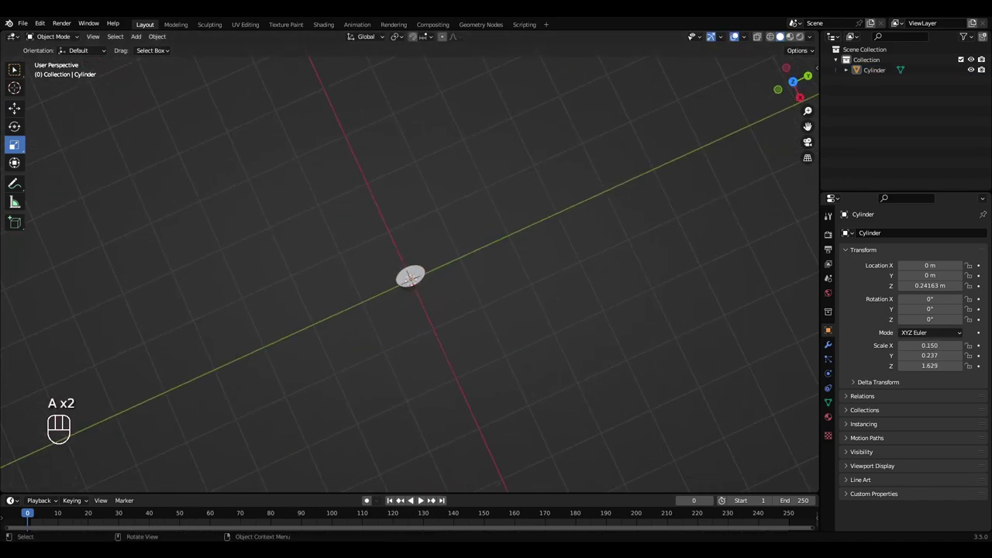
# - Widen the cylinder to an X scale of about 0.195 and lengthen it to a Z scale of about 1.756
pyautogui.click(411, 278)
pyautogui.moveTo(411, 277); pyautogui.dragTo(433, 285, button='middle')
pyautogui.moveTo(443, 306); pyautogui.dragTo(449, 311)
pyautogui.click(496, 322)
pyautogui.moveTo(496, 322); pyautogui.dragTo(310, 242, button='middle')
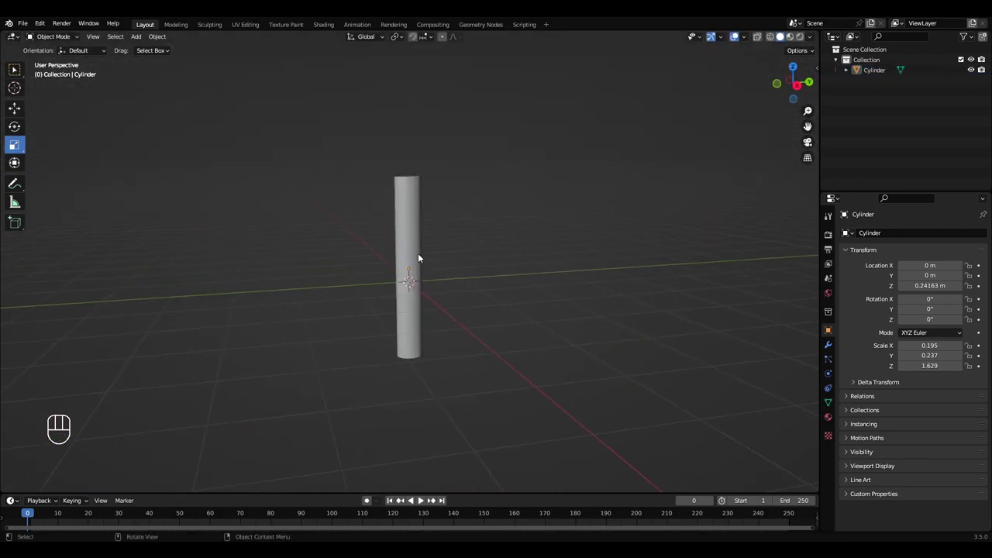
pyautogui.click(416, 253)
pyautogui.moveTo(408, 230); pyautogui.dragTo(408, 227)
pyautogui.moveTo(391, 341); pyautogui.dragTo(407, 340, button='middle')
pyautogui.scroll(2, 409, 361)
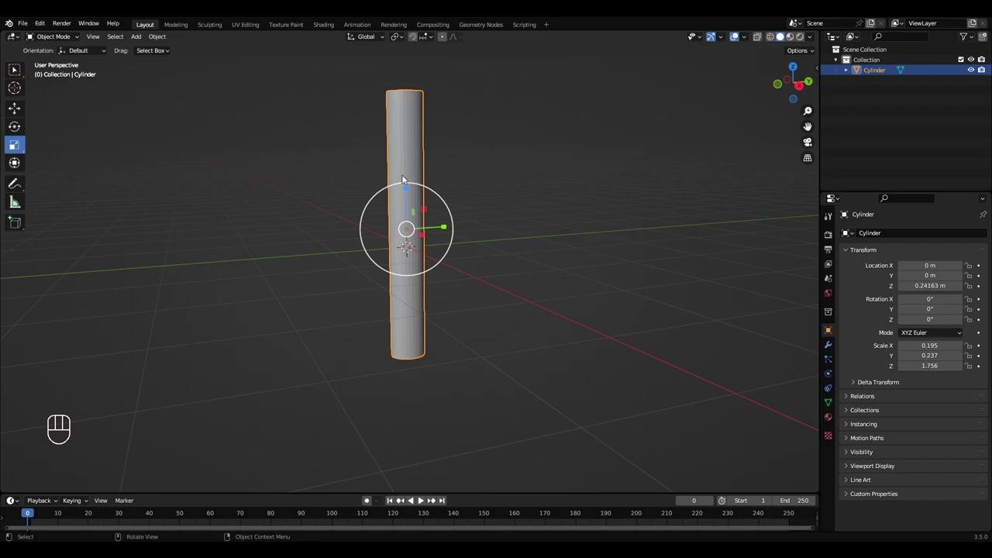
# - Extrude the cylinder's bottom face downward a short distance and enlarge it slightly to flare the end
pyautogui.press('Tab')
pyautogui.click(109, 37)
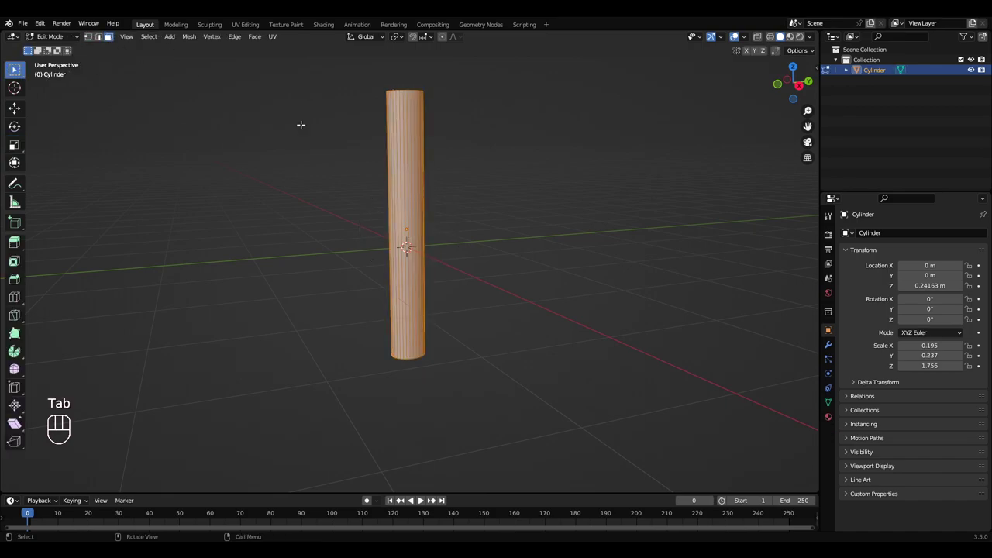
pyautogui.moveTo(433, 412); pyautogui.dragTo(472, 300, button='middle')
pyautogui.click(422, 336)
pyautogui.scroll(1, 473, 300)
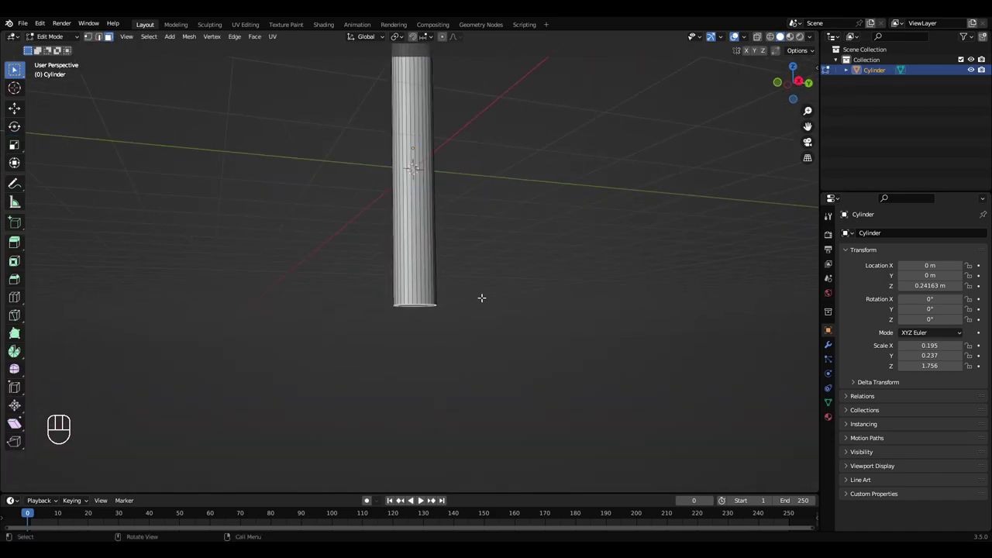
pyautogui.press('e')
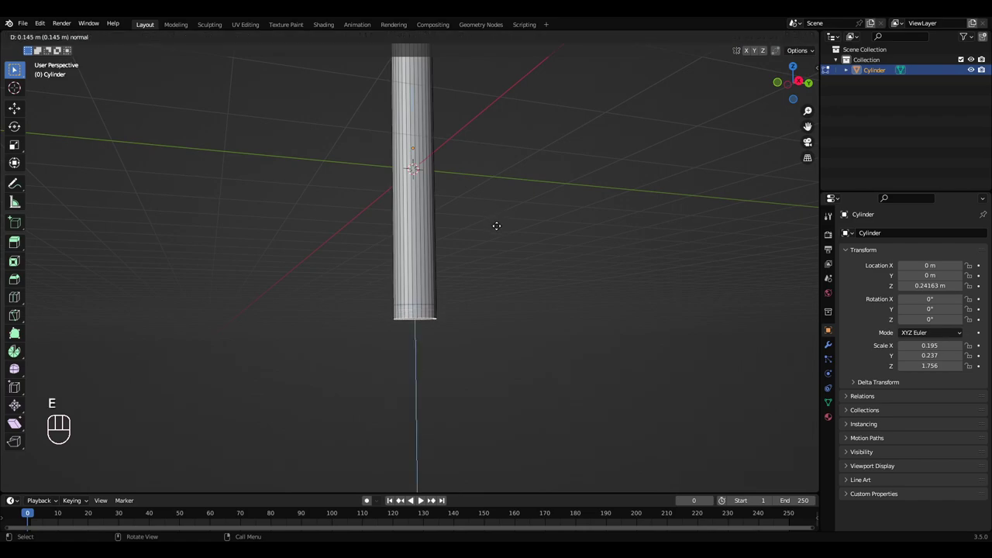
pyautogui.click(500, 232)
pyautogui.press('s')
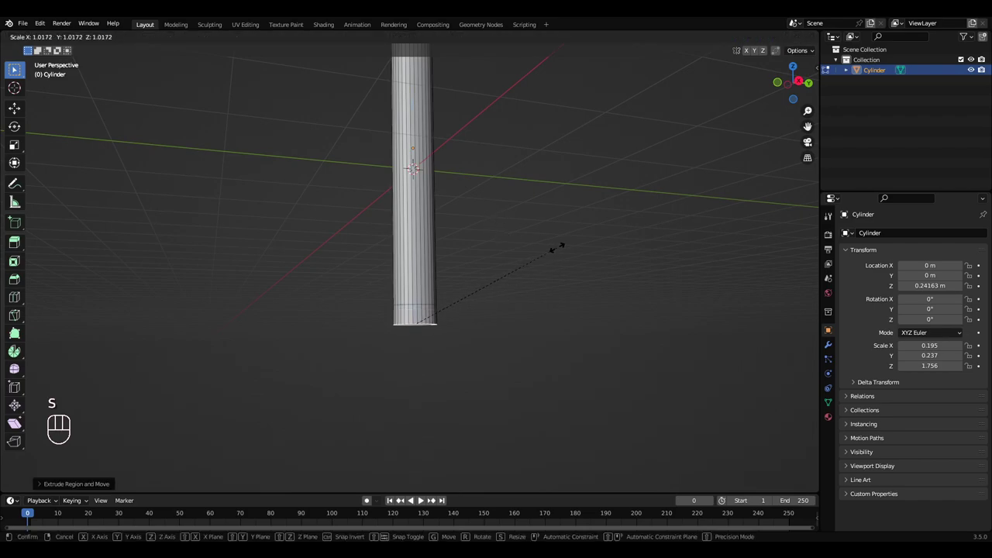
pyautogui.click(567, 246)
# - Add seven evenly spaced horizontal loop cuts along the cylinder's main shaft, without sliding them
pyautogui.moveTo(561, 240); pyautogui.dragTo(548, 270, button='middle')
pyautogui.scroll(-2, 504, 240)
pyautogui.keyDown('shift'); pyautogui.moveTo(454, 165); pyautogui.dragTo(443, 252, button='middle'); pyautogui.keyUp('shift')
pyautogui.press('Tab')
pyautogui.press('Tab')
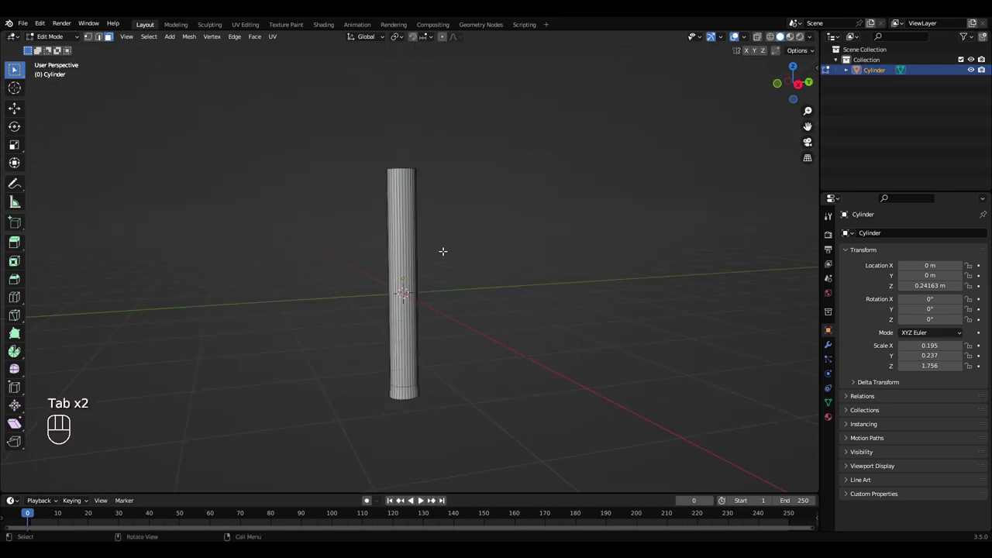
pyautogui.hotkey('ctrl', 'r')
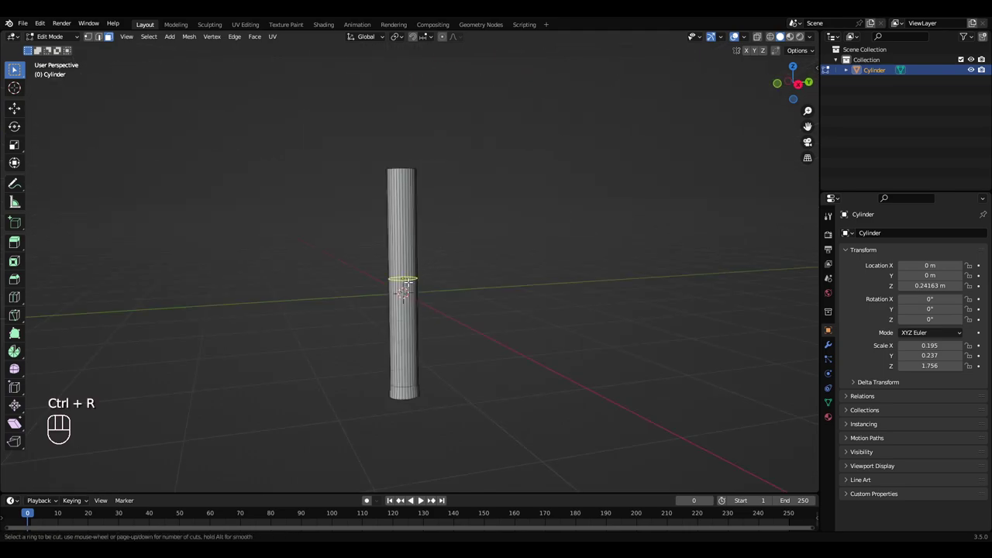
pyautogui.scroll(-1, 414, 279)
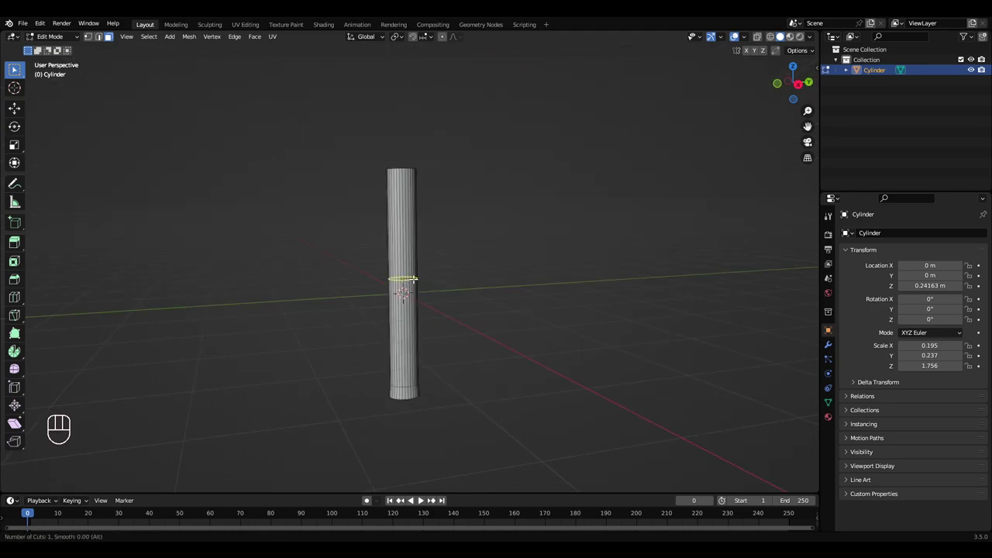
pyautogui.scroll(5, 415, 279)
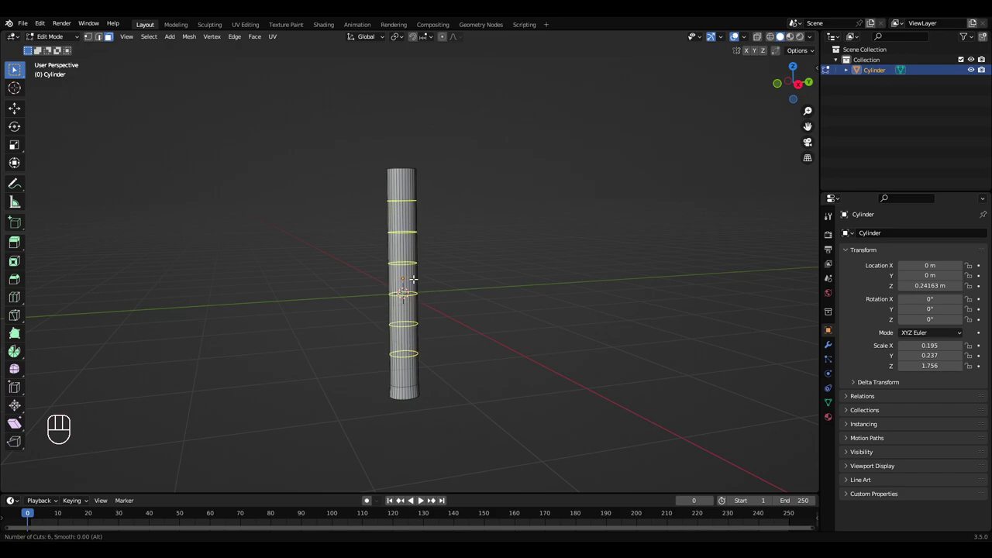
pyautogui.scroll(1, 415, 279)
pyautogui.click(411, 280)
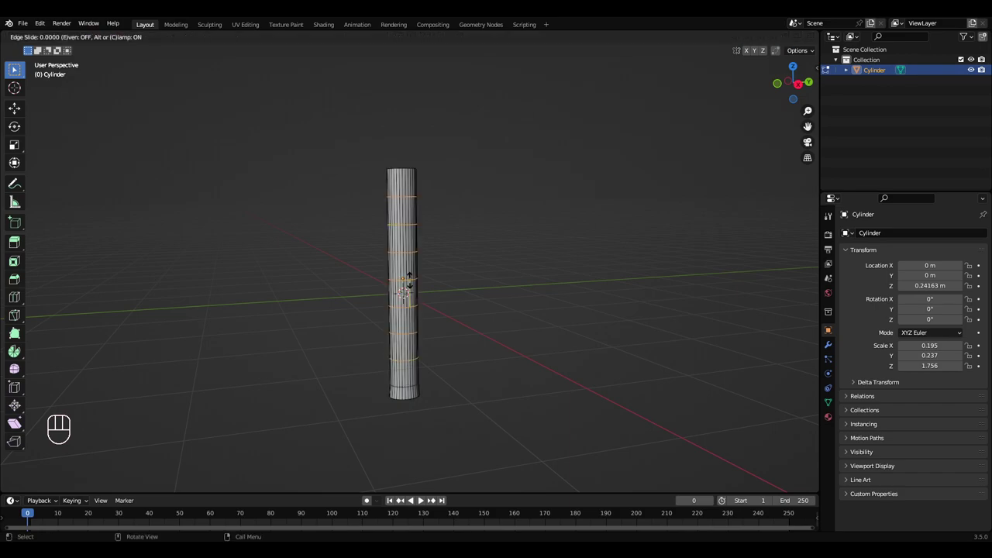
pyautogui.rightClick(430, 278)
pyautogui.moveTo(430, 277); pyautogui.dragTo(436, 244, button='middle')
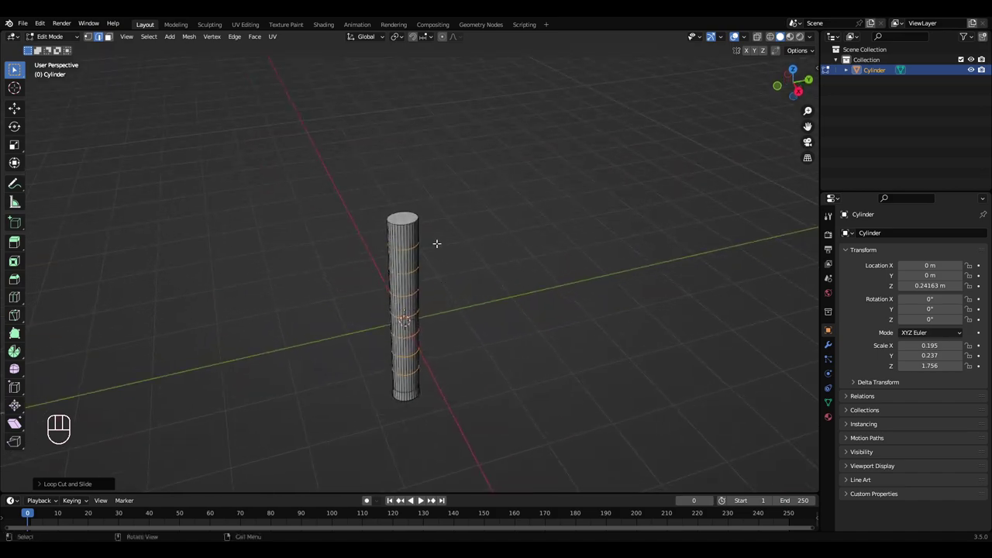
# - Select the cylinder's top face in face mode and enable proportional editing
pyautogui.click(109, 36)
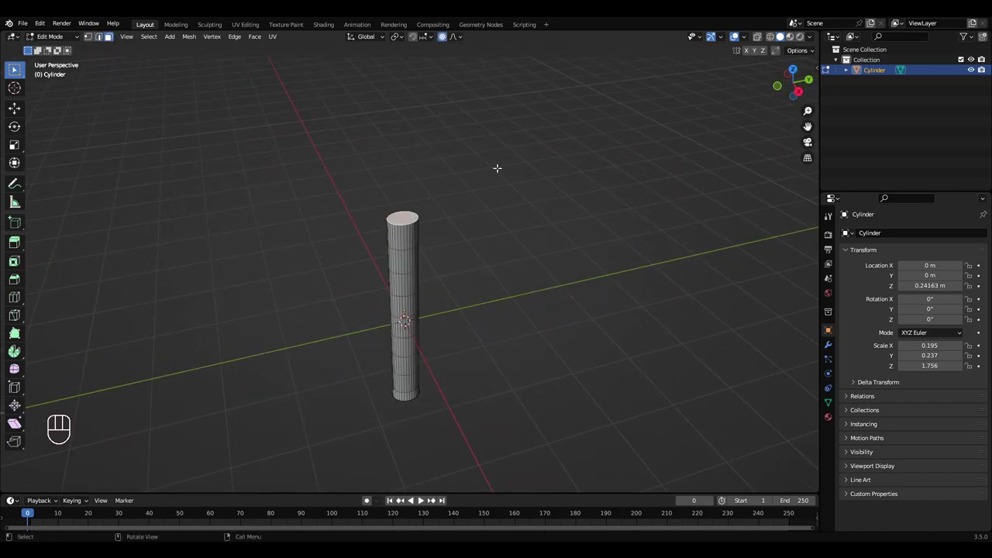
pyautogui.press('s')
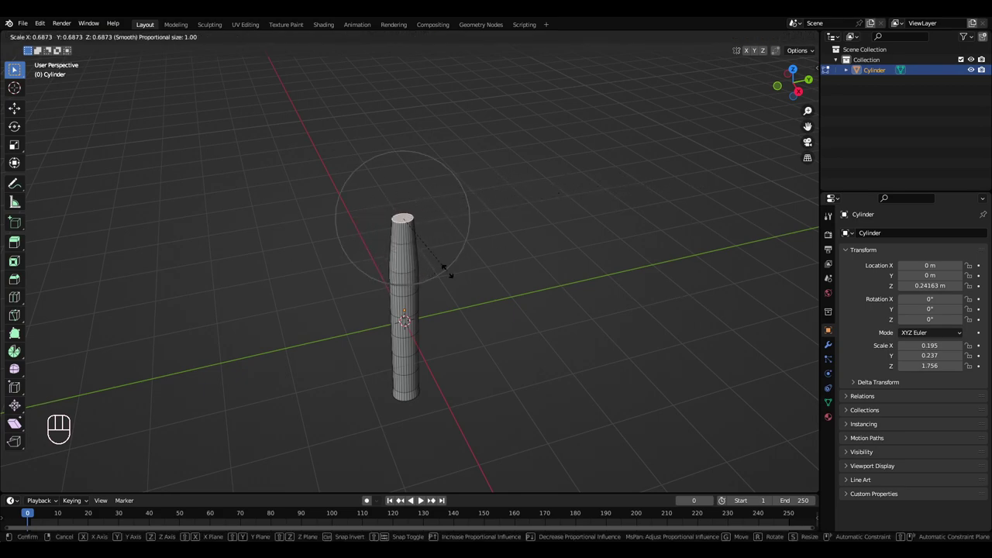
pyautogui.scroll(-5, 484, 270)
pyautogui.scroll(-6, 487, 271)
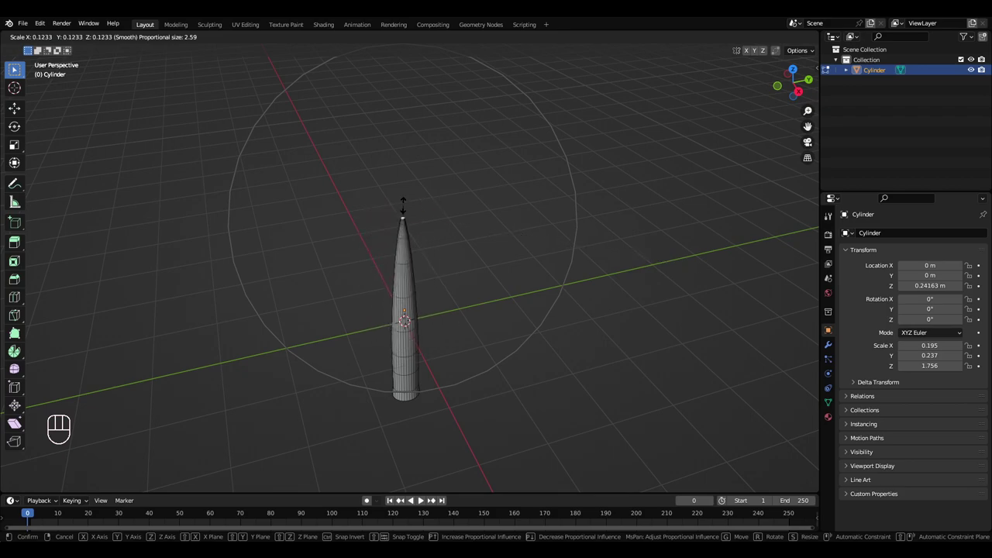
pyautogui.scroll(8, 472, 192)
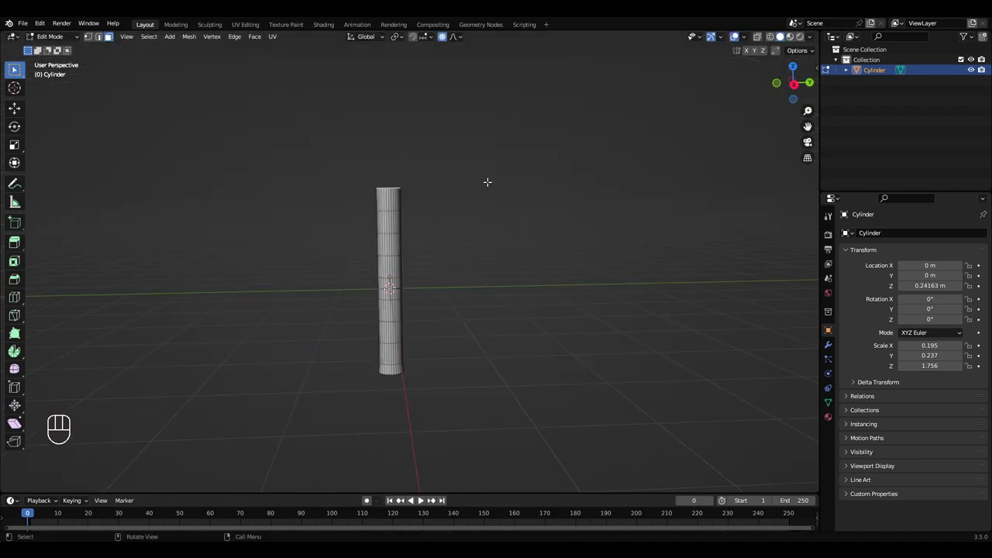
# - Scale the top face up to about 1.13 with a smooth proportional size of 2.59, and return to Object Mode with nothing selected
pyautogui.press('s')
pyautogui.scroll(-5, 567, 166)
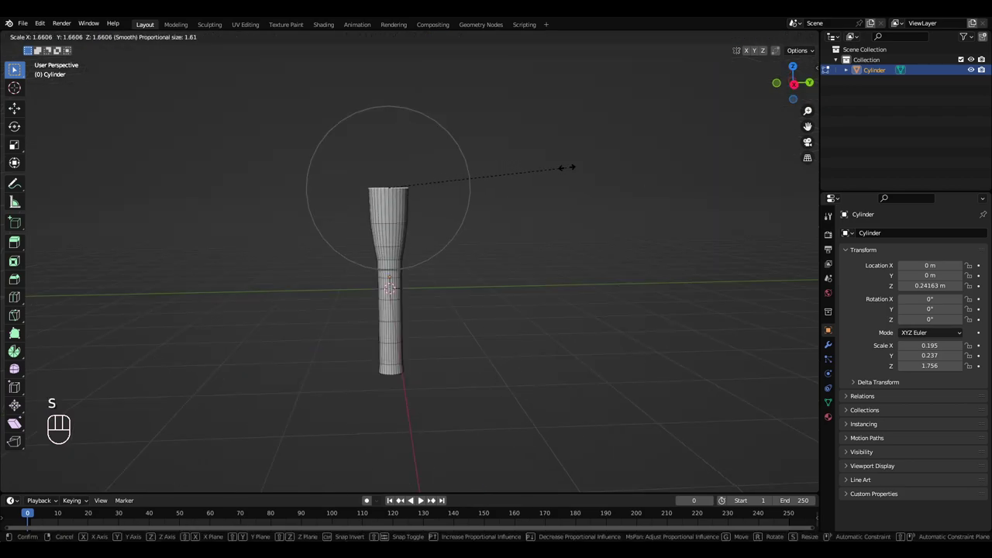
pyautogui.press('s')
pyautogui.scroll(-5, 577, 165)
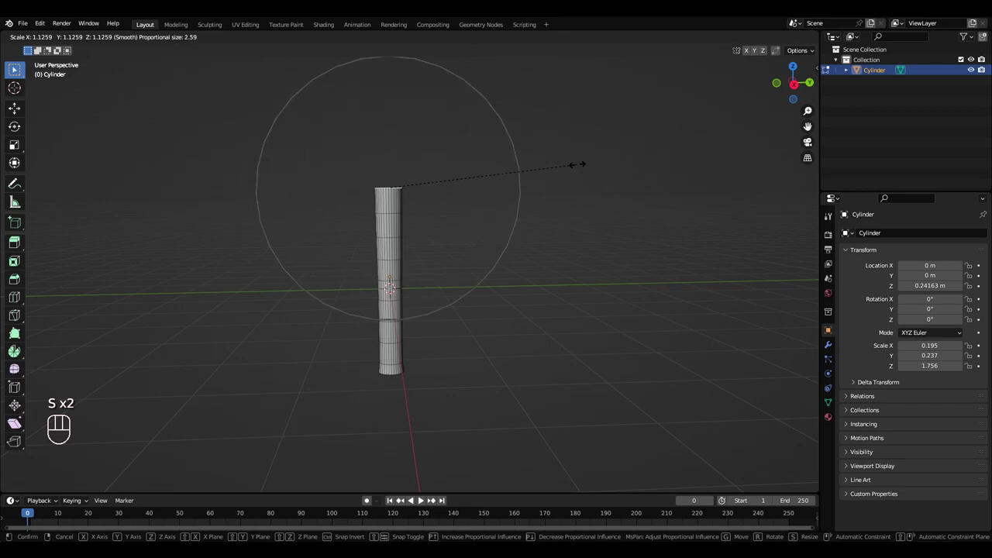
pyautogui.click(579, 163)
pyautogui.moveTo(579, 162); pyautogui.dragTo(232, 135, button='middle')
pyautogui.press('Tab')
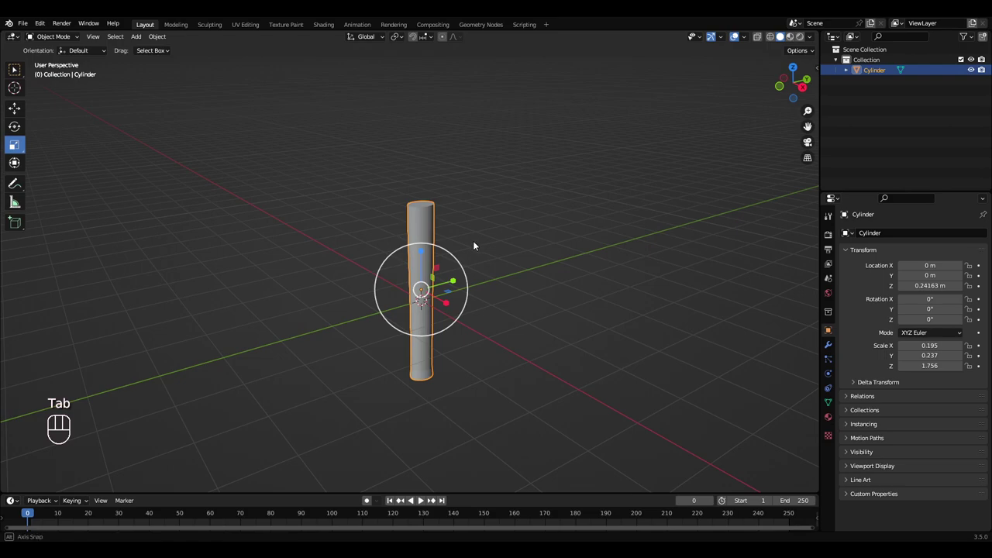
pyautogui.press('a')
pyautogui.press('a')
# - Add a mesh cube and raise it to about 1.71 m on Z, at the top of the cylinder
pyautogui.moveTo(472, 244); pyautogui.dragTo(445, 230, button='middle')
pyautogui.scroll(3, 450, 231)
pyautogui.hotkey('shift', 'a')
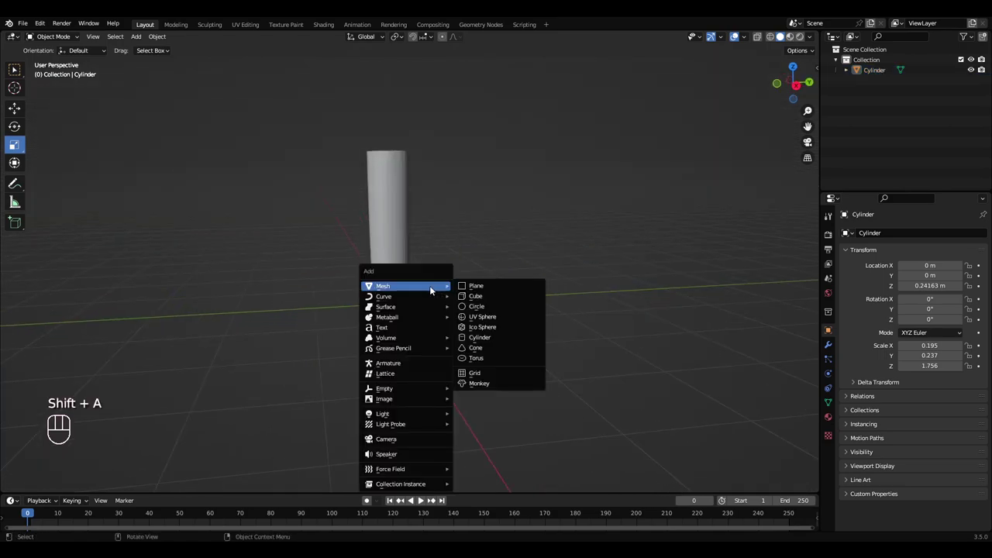
pyautogui.click(452, 298)
pyautogui.click(15, 108)
pyautogui.moveTo(390, 262); pyautogui.dragTo(389, 132)
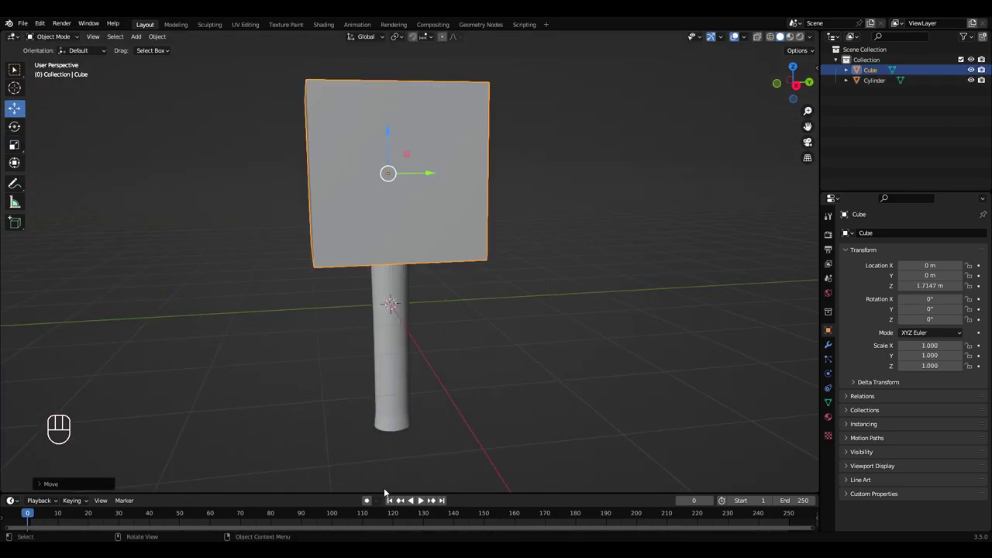
# - Scale the cube down uniformly to about 0.320 and lower it to about 1.64 m on Z
pyautogui.scroll(-3, 584, 180)
pyautogui.press('s')
pyautogui.press('s')
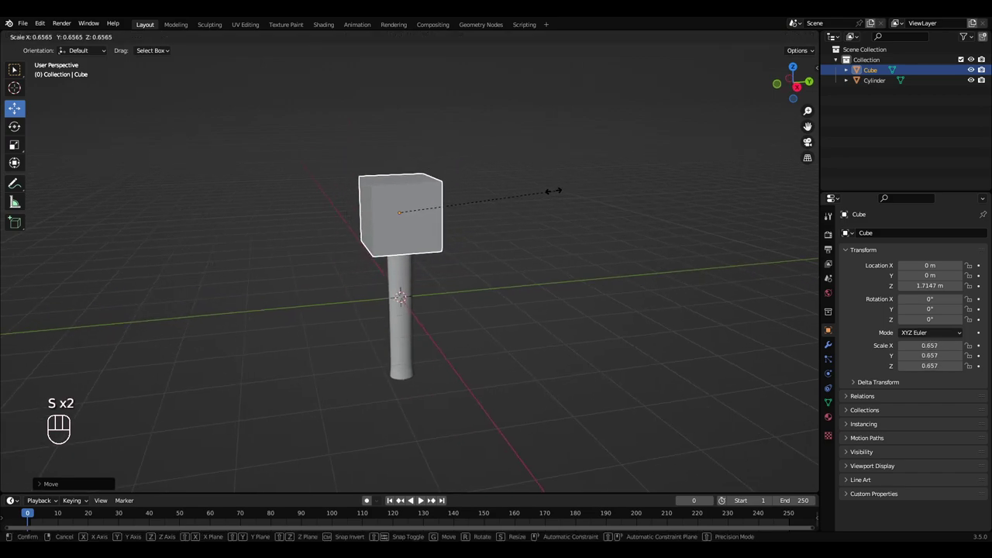
pyautogui.click(498, 197)
pyautogui.moveTo(499, 198); pyautogui.dragTo(527, 247, button='middle')
pyautogui.scroll(1, 568, 243)
pyautogui.press('s')
pyautogui.click(581, 246)
pyautogui.moveTo(527, 244); pyautogui.dragTo(407, 275, button='middle')
pyautogui.moveTo(362, 239)
pyautogui.mouseDown()
pyautogui.moveTo(362, 261)
pyautogui.moveTo(363, 249)
pyautogui.mouseUp()
pyautogui.moveTo(395, 252); pyautogui.dragTo(442, 303, button='middle')
# - Reshape the cube's footprint around the handle to a scale of about 0.366 in X and 0.292 in Y
pyautogui.click(14, 127)
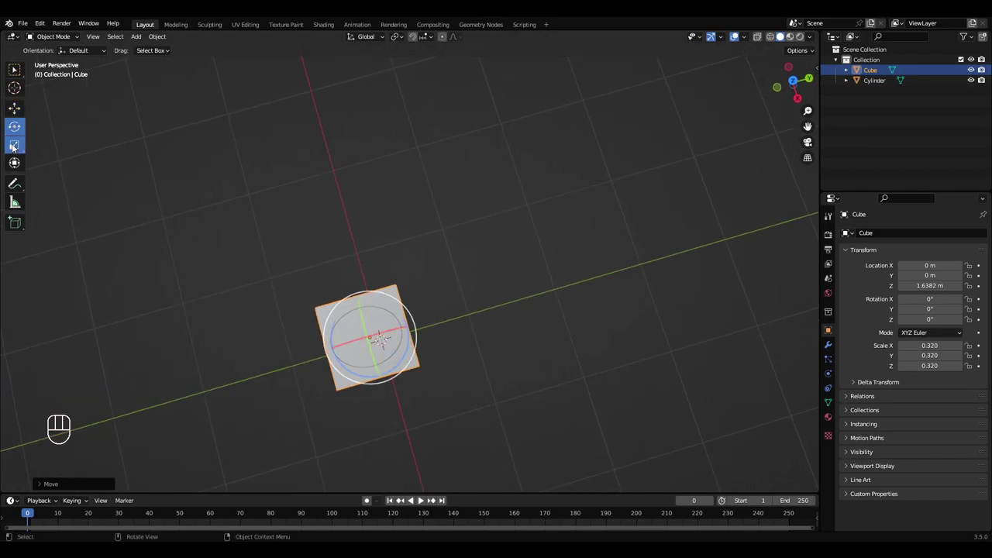
pyautogui.click(14, 144)
pyautogui.moveTo(394, 354); pyautogui.dragTo(502, 344)
pyautogui.press('a')
pyautogui.moveTo(502, 344); pyautogui.dragTo(472, 203, button='middle')
pyautogui.press('a')
pyautogui.scroll(3, 434, 204)
pyautogui.click(367, 204)
pyautogui.moveTo(367, 205); pyautogui.dragTo(382, 183, button='middle')
pyautogui.moveTo(384, 183); pyautogui.dragTo(377, 185)
pyautogui.moveTo(380, 187); pyautogui.dragTo(350, 268, button='middle')
pyautogui.press('a')
pyautogui.press('a')
# - Add two evenly spaced loop cuts across the cube's X length in Edit Mode, without sliding them
pyautogui.press('Tab')
pyautogui.moveTo(330, 204); pyautogui.dragTo(349, 203, button='middle')
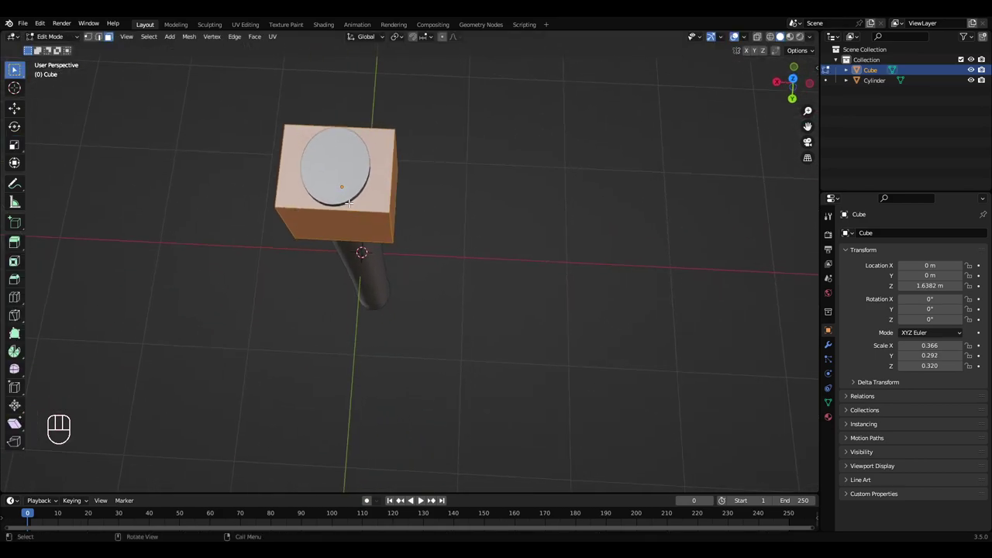
pyautogui.hotkey('ctrl', 'r')
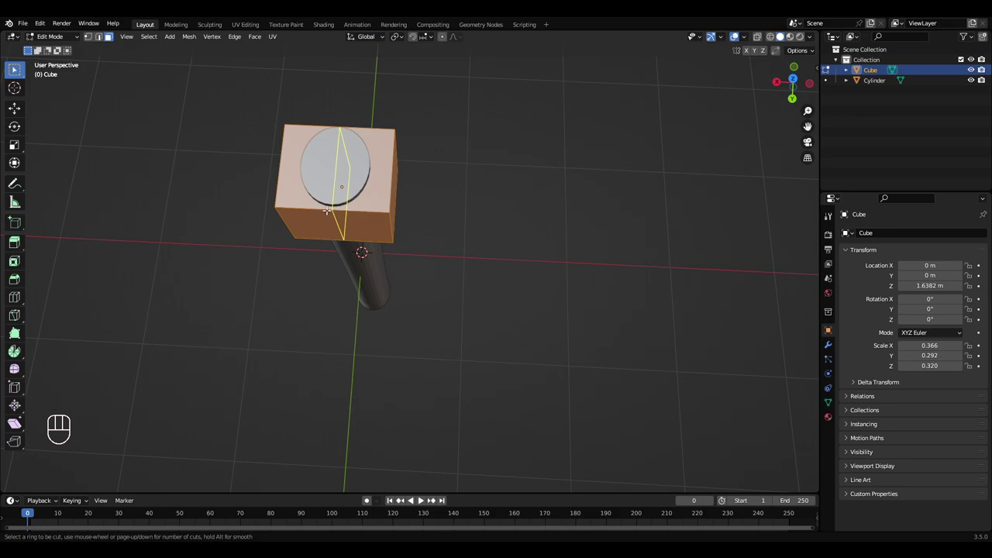
pyautogui.scroll(1, 326, 210)
pyautogui.click(334, 208)
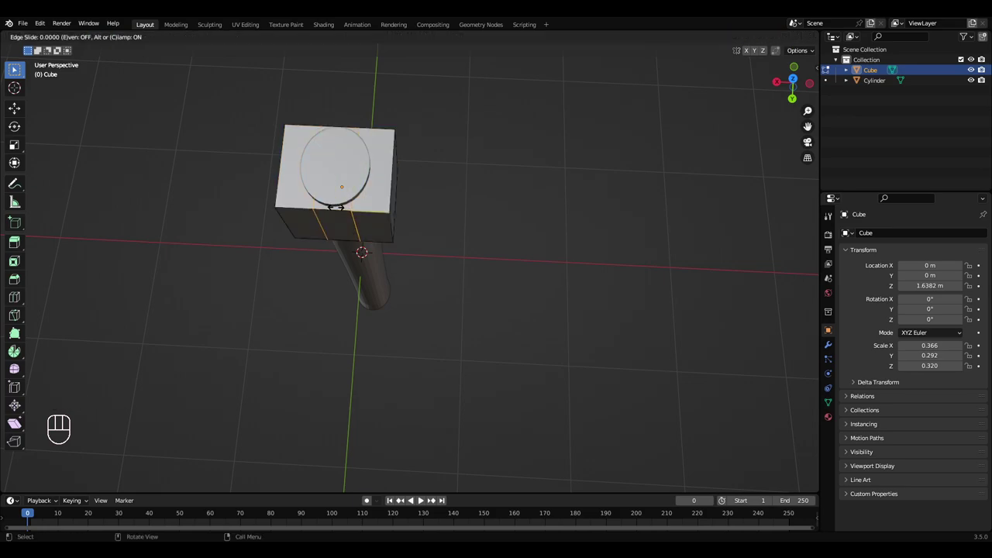
pyautogui.rightClick(335, 207)
# - Scale the two new edge loops apart along X so they sit near the cube's outer sides
pyautogui.click(14, 145)
pyautogui.moveTo(418, 208); pyautogui.dragTo(387, 198, button='middle')
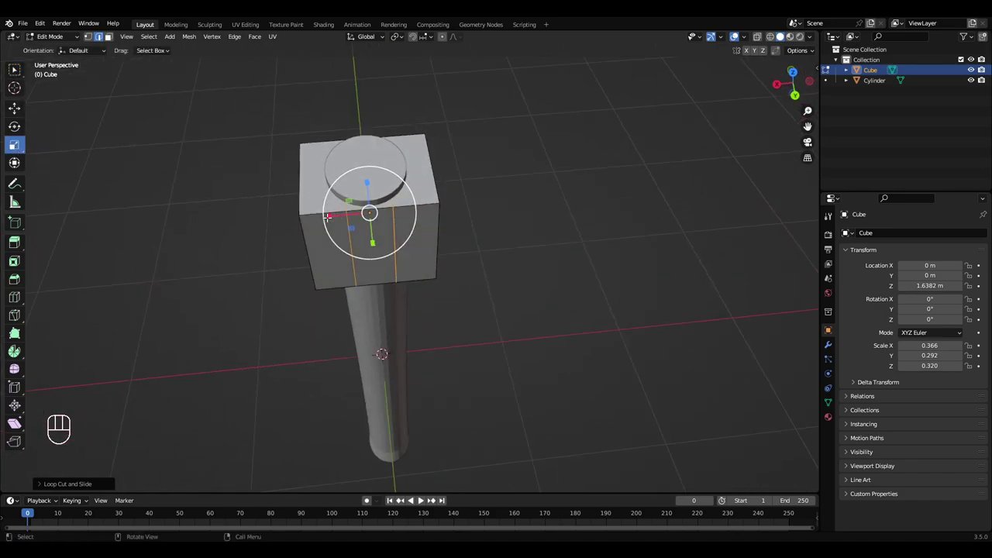
pyautogui.press('s')
pyautogui.press('x')
pyautogui.moveTo(267, 206); pyautogui.dragTo(275, 208)
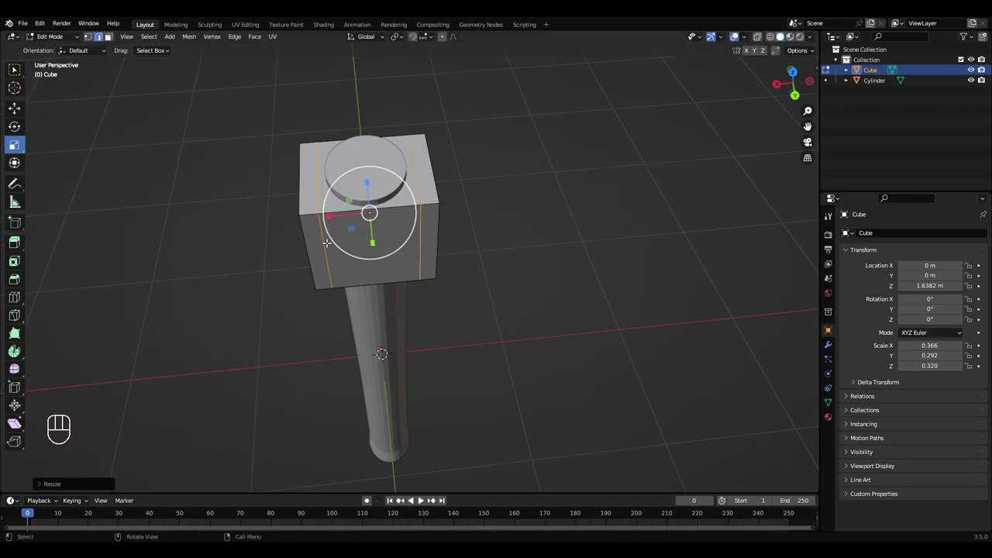
# - Select the two opposite middle faces between the loops and scale them outward along Y to bevel the block's corners
pyautogui.click(109, 37)
pyautogui.click(361, 249)
pyautogui.moveTo(361, 249); pyautogui.dragTo(463, 264, button='middle')
pyautogui.keyDown('shift'); pyautogui.click(371, 293); pyautogui.keyUp('shift')
pyautogui.moveTo(424, 267); pyautogui.dragTo(434, 264)
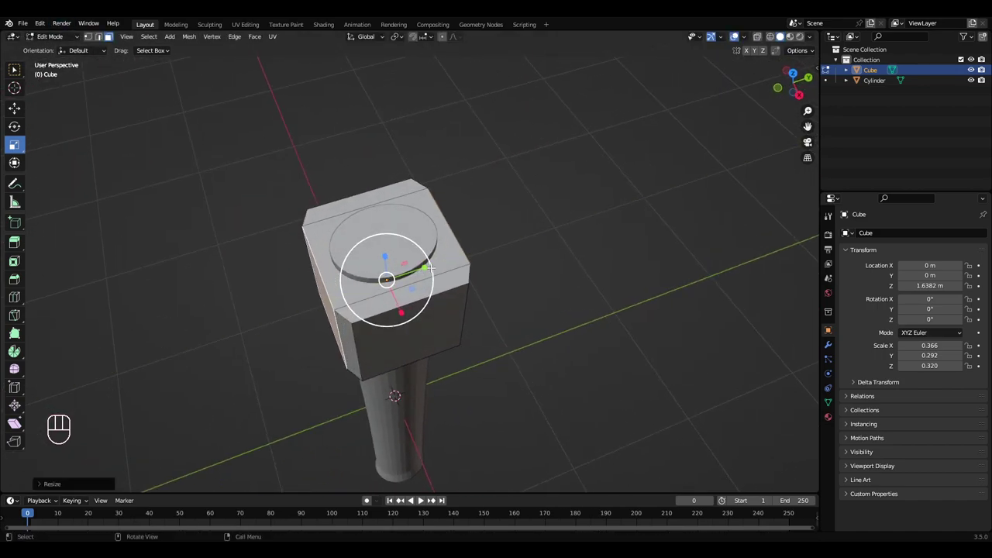
pyautogui.moveTo(444, 268); pyautogui.dragTo(423, 167, button='middle')
pyautogui.moveTo(422, 211); pyautogui.dragTo(427, 211)
pyautogui.click(421, 210)
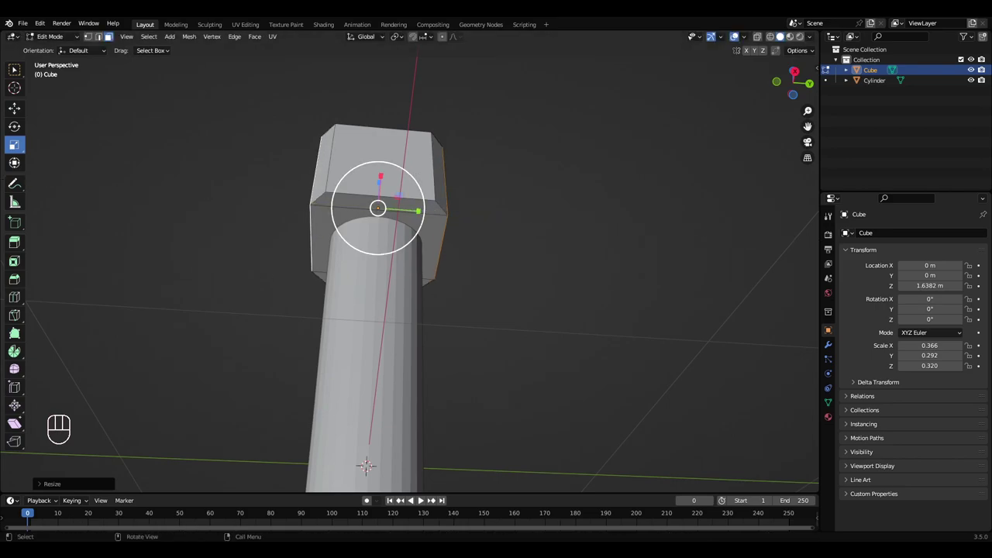
# - Flatten the whole cube in Object Mode to a Z scale of about 0.259 and raise it to Z 1.67 m
pyautogui.moveTo(421, 210); pyautogui.dragTo(434, 233, button='middle')
pyautogui.click(462, 234)
pyautogui.press('Tab')
pyautogui.moveTo(388, 190); pyautogui.dragTo(388, 201)
pyautogui.moveTo(380, 200); pyautogui.dragTo(334, 195, button='middle')
pyautogui.click(16, 109)
pyautogui.moveTo(381, 195); pyautogui.dragTo(381, 187)
pyautogui.moveTo(382, 187); pyautogui.dragTo(34, 30, button='middle')
# - Add one horizontal loop cut around the block in Edit Mode and slide it down near the block's lower edge
pyautogui.press('Tab')
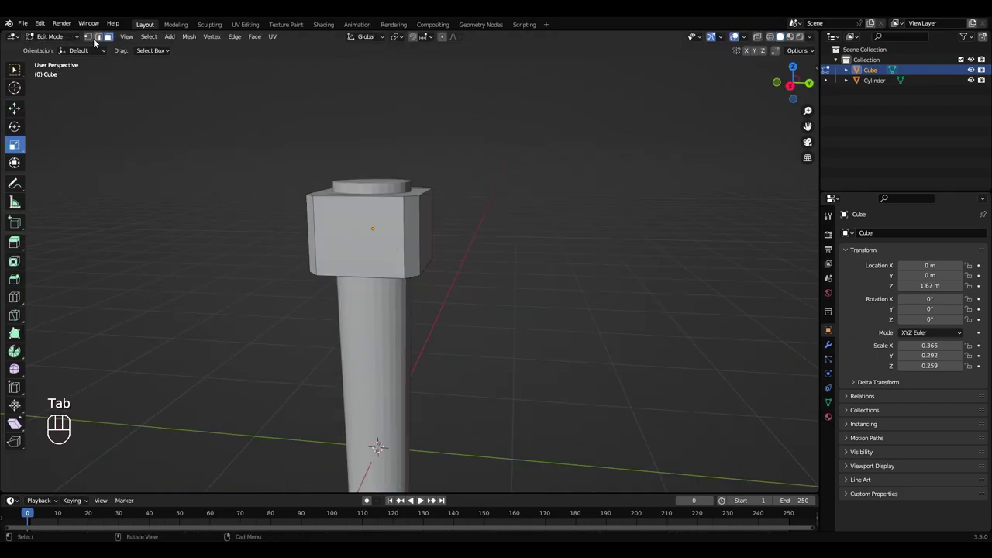
pyautogui.moveTo(407, 165); pyautogui.dragTo(318, 220, button='middle')
pyautogui.hotkey('ctrl', 'r')
pyautogui.click(322, 222)
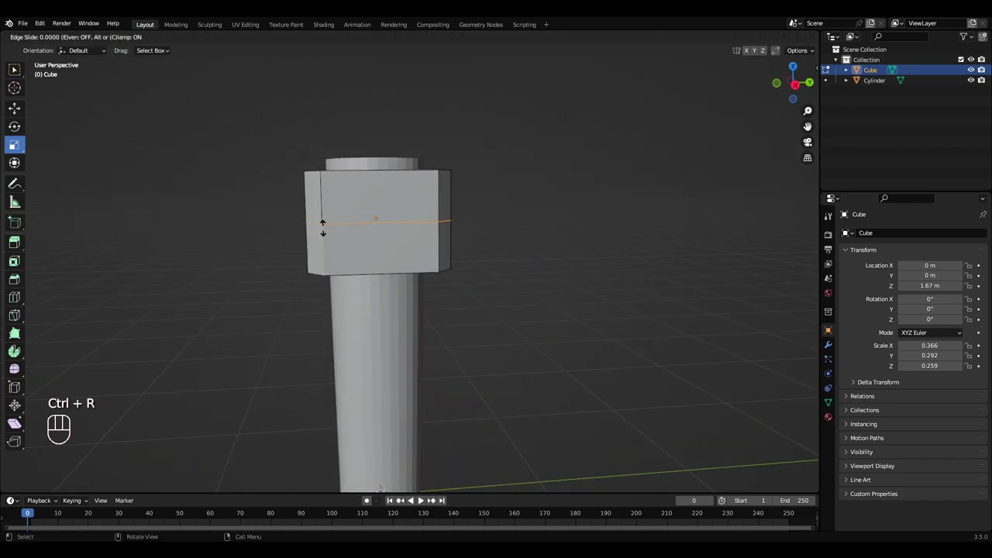
pyautogui.click(327, 248)
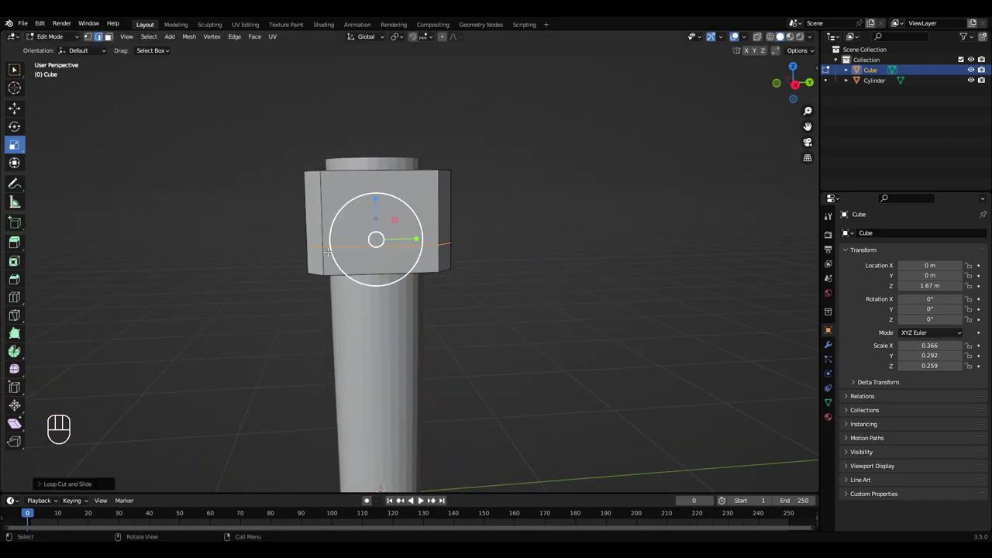
# - Add a vertical loop cut through the middle of the block's Y width, without sliding it
pyautogui.moveTo(380, 240); pyautogui.dragTo(402, 280, button='middle')
pyautogui.hotkey('ctrl', 'r')
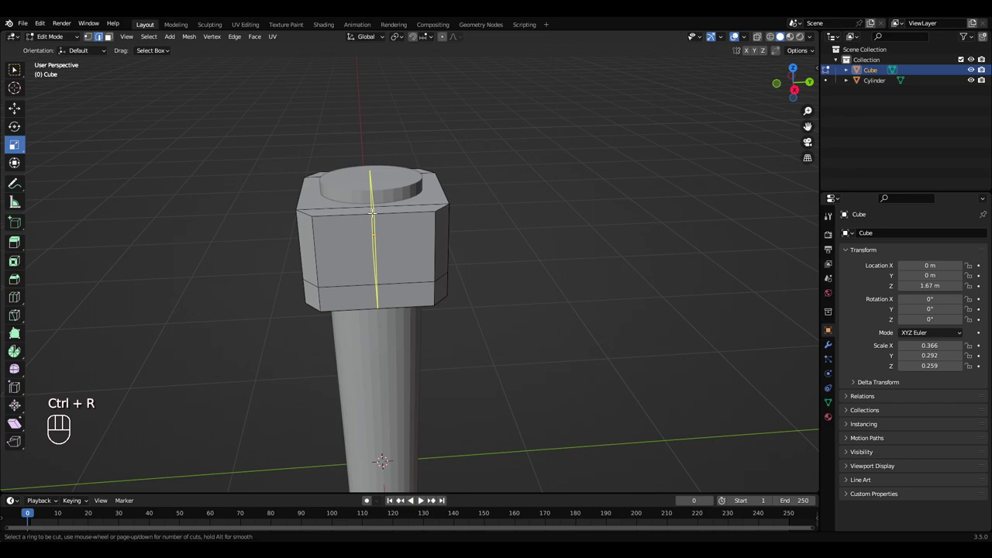
pyautogui.click(383, 255)
pyautogui.click(383, 255)
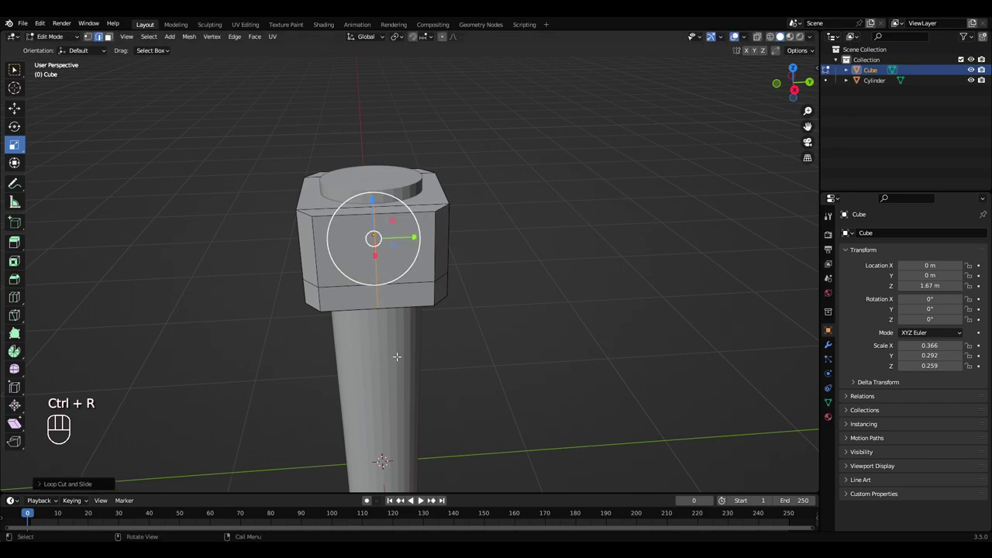
# - Circle-select all faces of the block's +Y half with X-ray on, delete them, and return to the solid display
pyautogui.moveTo(431, 279); pyautogui.dragTo(753, 150, button='middle')
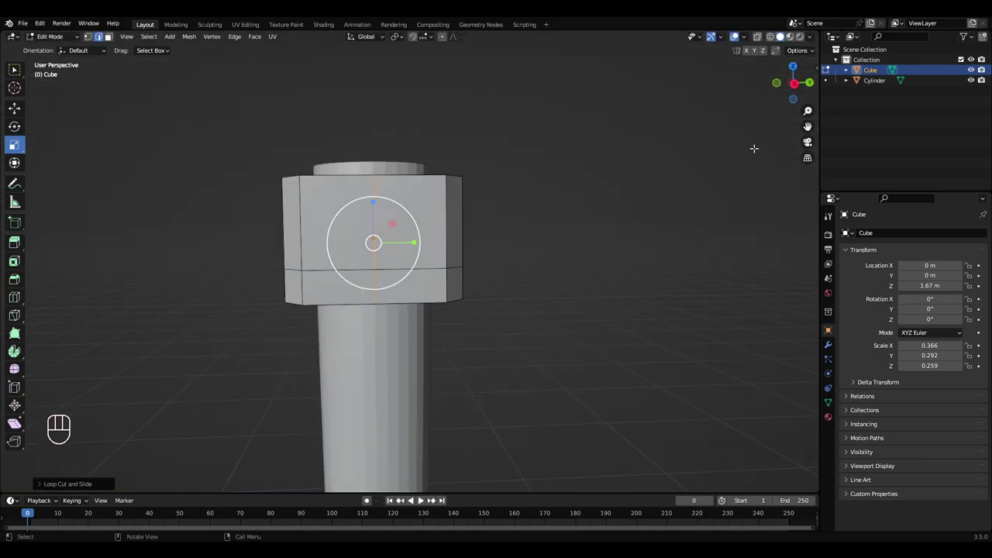
pyautogui.click(758, 39)
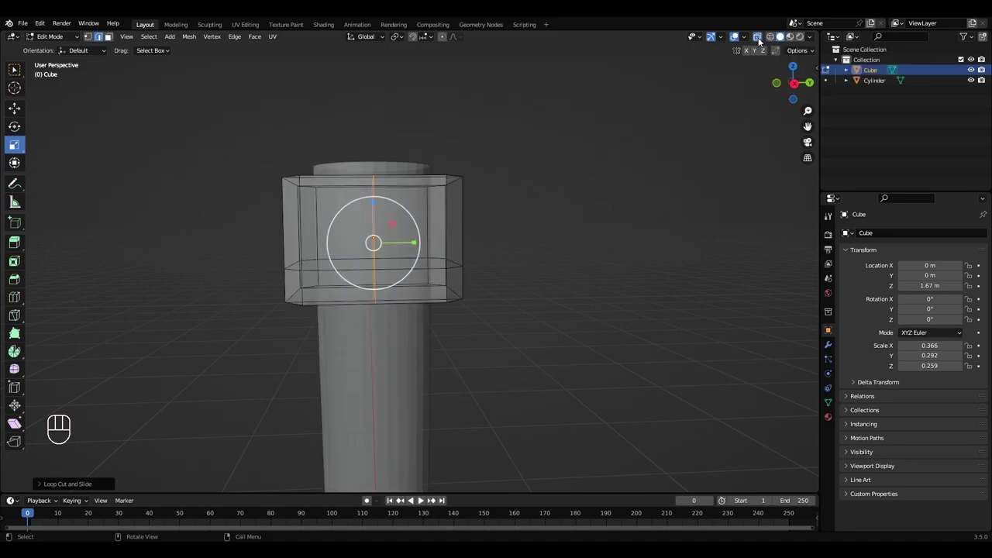
pyautogui.click(109, 37)
pyautogui.press('c')
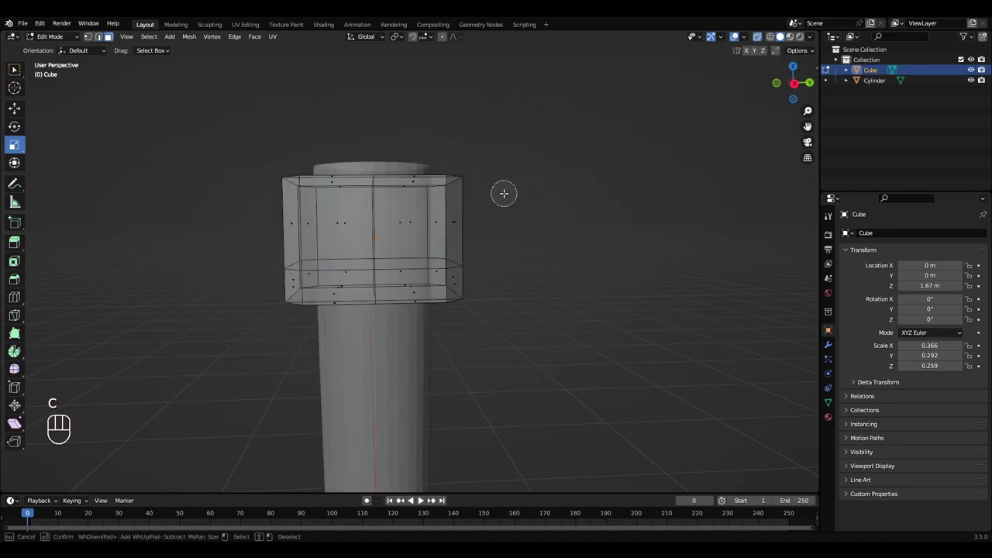
pyautogui.scroll(-6, 504, 193)
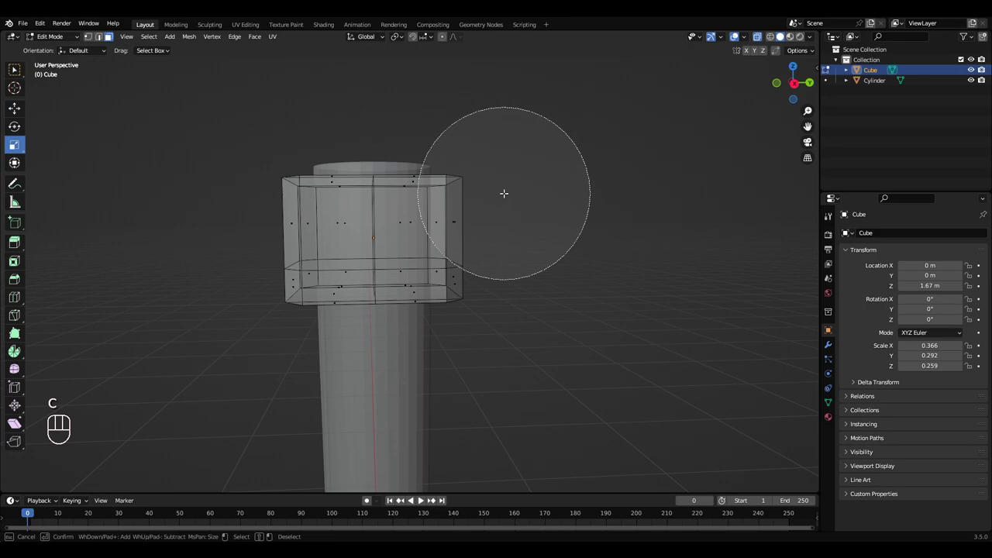
pyautogui.scroll(5, 504, 193)
pyautogui.scroll(-4, 503, 194)
pyautogui.scroll(4, 504, 195)
pyautogui.scroll(-5, 504, 195)
pyautogui.click(472, 202)
pyautogui.moveTo(472, 201)
pyautogui.mouseDown()
pyautogui.moveTo(442, 194)
pyautogui.moveTo(449, 287)
pyautogui.mouseUp()
pyautogui.rightClick(448, 161)
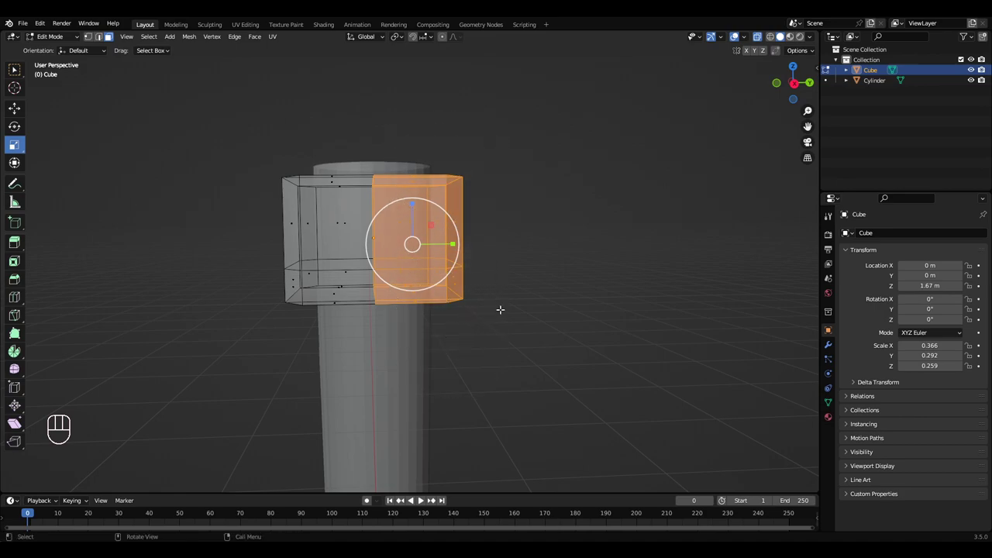
pyautogui.press('x')
pyautogui.click(503, 329)
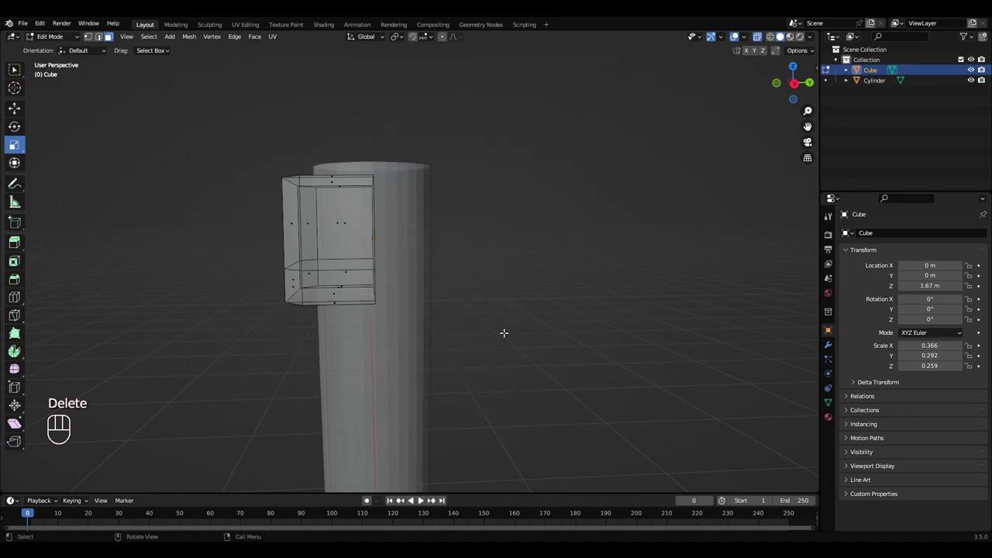
pyautogui.click(758, 38)
# - Add a Mirror modifier to the half block in Object Mode, mirroring across Y only with Clipping enabled
pyautogui.moveTo(334, 150); pyautogui.dragTo(358, 213, button='middle')
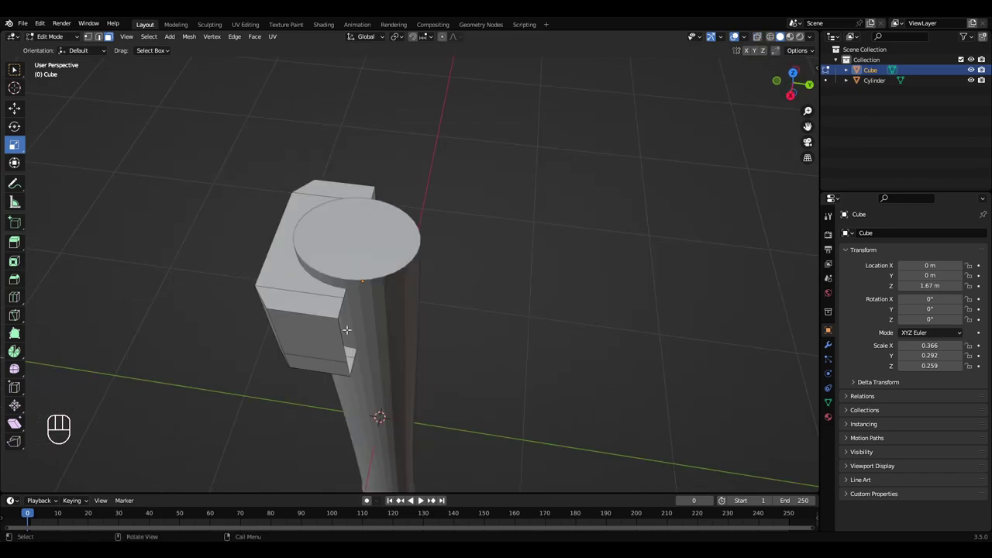
pyautogui.moveTo(346, 329); pyautogui.dragTo(455, 248, button='middle')
pyautogui.press('Tab')
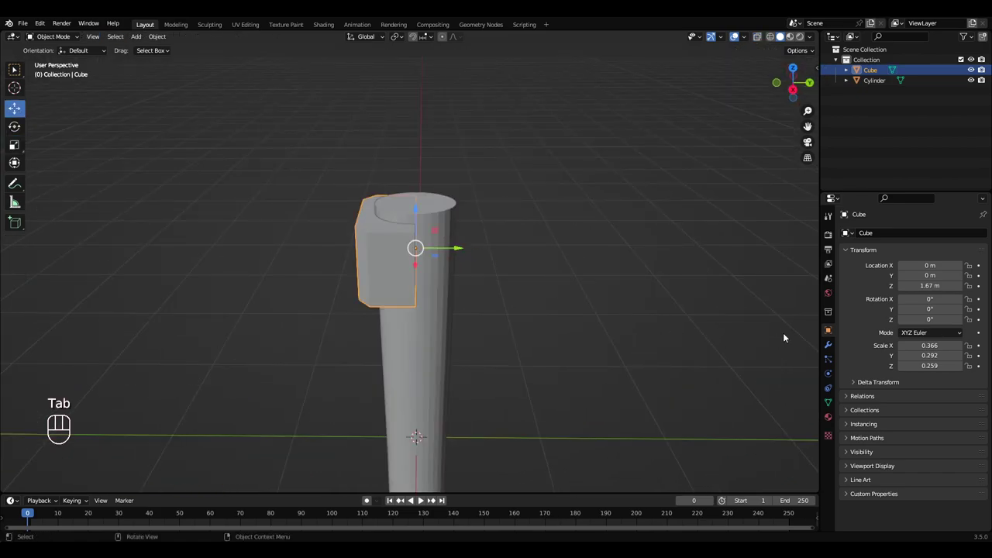
pyautogui.click(828, 345)
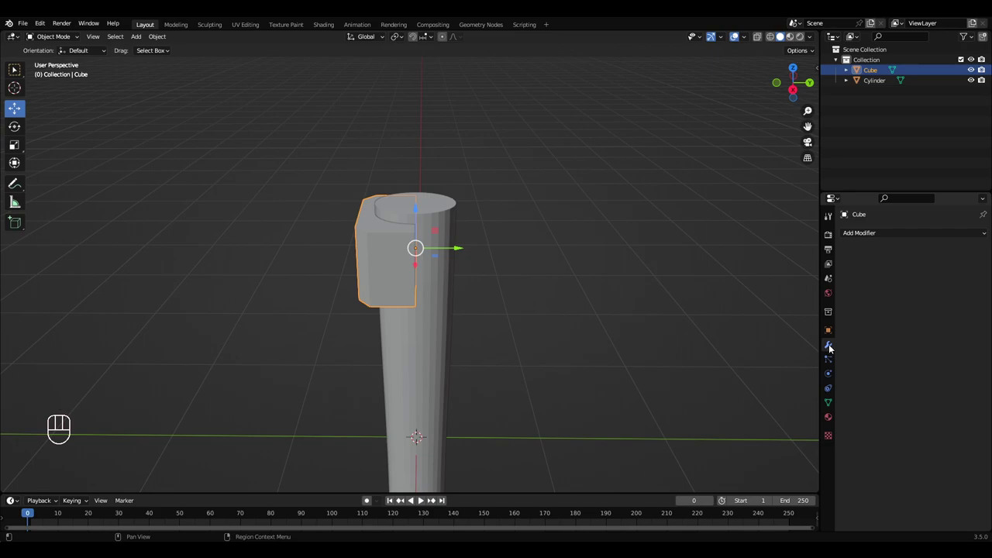
pyautogui.click(858, 234)
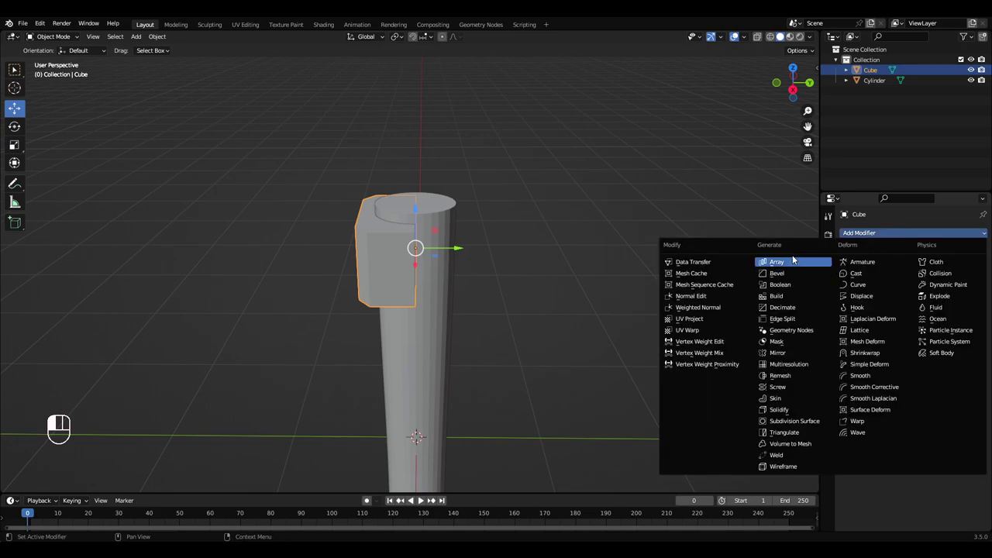
pyautogui.click(782, 353)
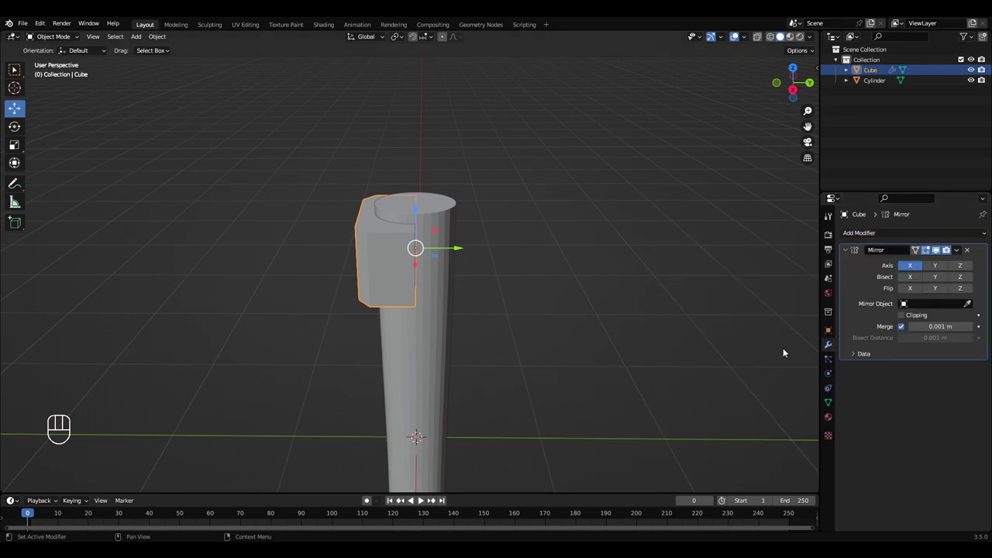
pyautogui.scroll(3, 613, 280)
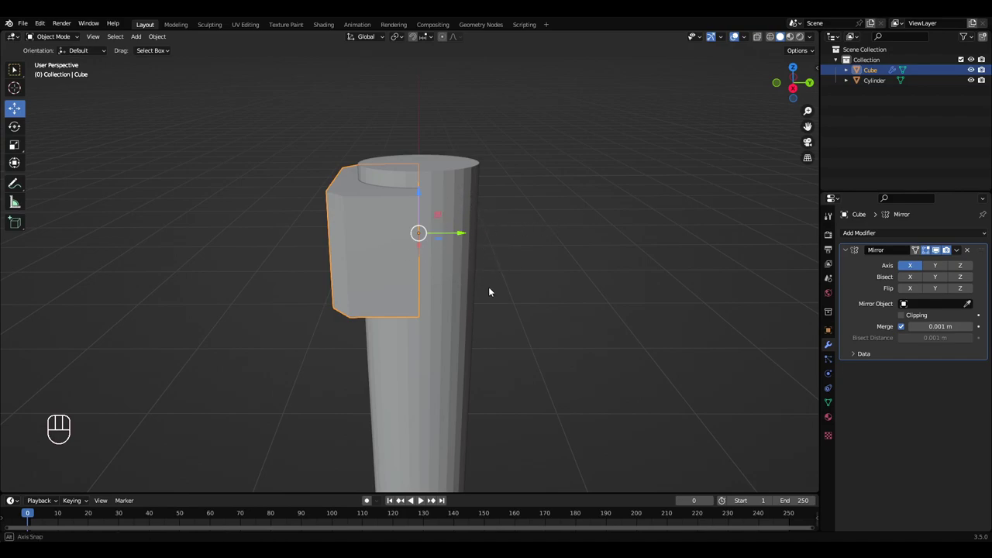
pyautogui.moveTo(490, 290); pyautogui.dragTo(435, 246, button='middle')
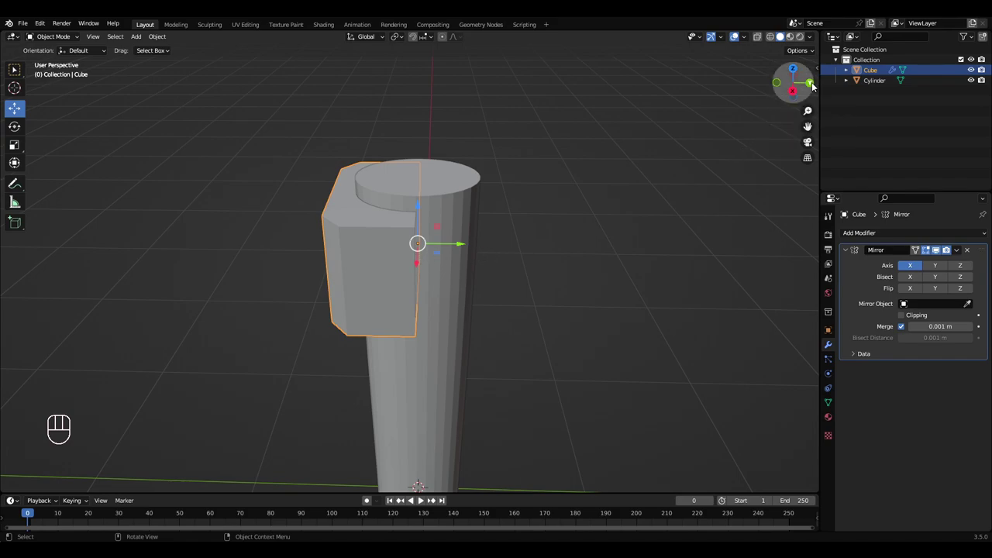
pyautogui.click(936, 266)
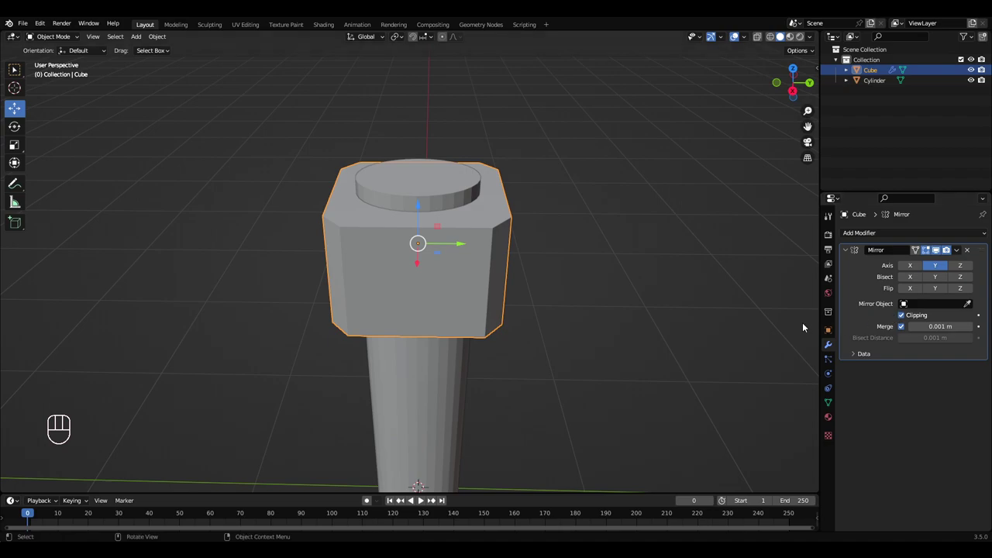
# - Extrude the block's -Y side face above the lower loop far outward to form a long arm
pyautogui.moveTo(481, 240); pyautogui.dragTo(486, 208, button='middle')
pyautogui.press('Tab')
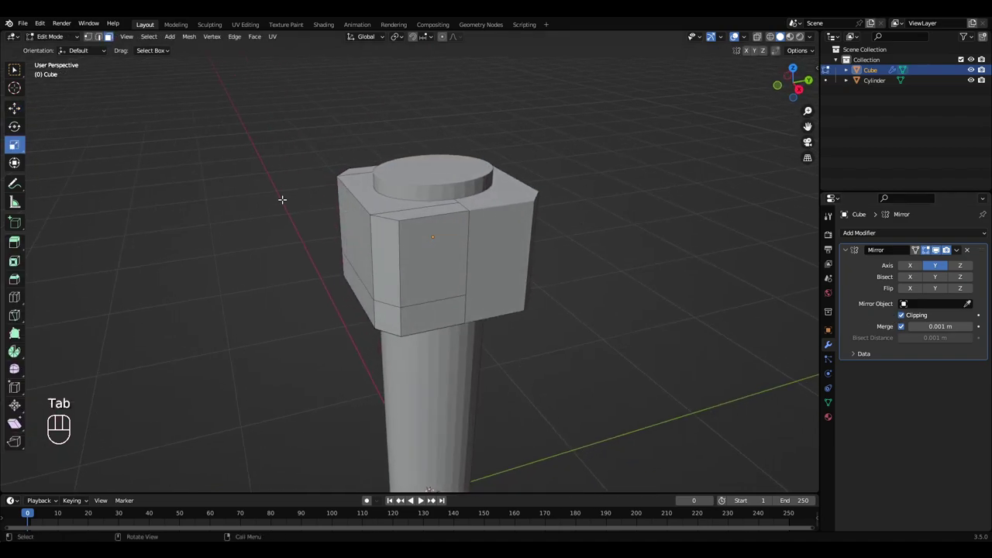
pyautogui.moveTo(282, 200); pyautogui.dragTo(311, 203, button='middle')
pyautogui.click(378, 217)
pyautogui.moveTo(616, 252); pyautogui.dragTo(563, 226, button='middle')
pyautogui.scroll(-2, 562, 226)
pyautogui.press('e')
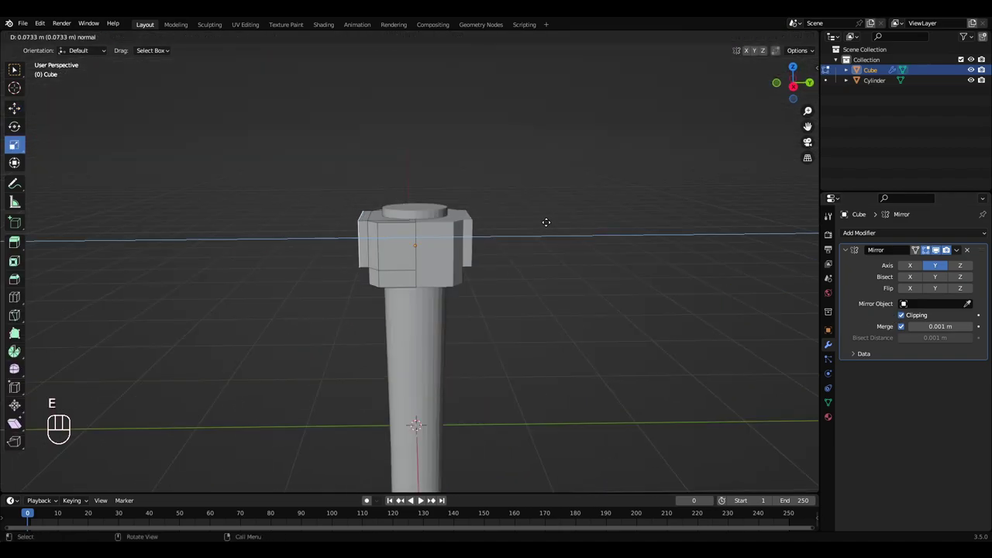
pyautogui.click(347, 224)
pyautogui.scroll(-3, 465, 268)
pyautogui.moveTo(468, 270); pyautogui.dragTo(480, 250, button='middle')
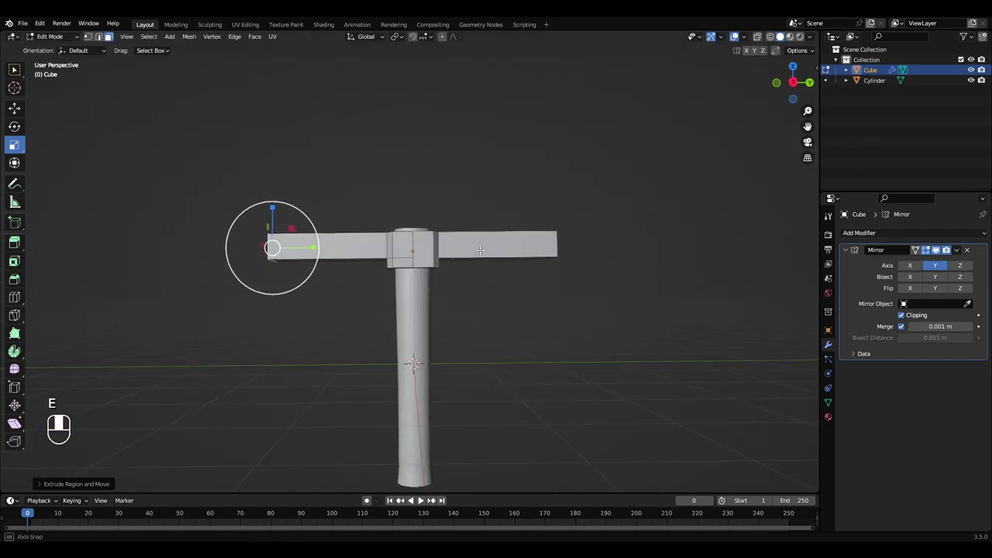
pyautogui.scroll(2, 465, 287)
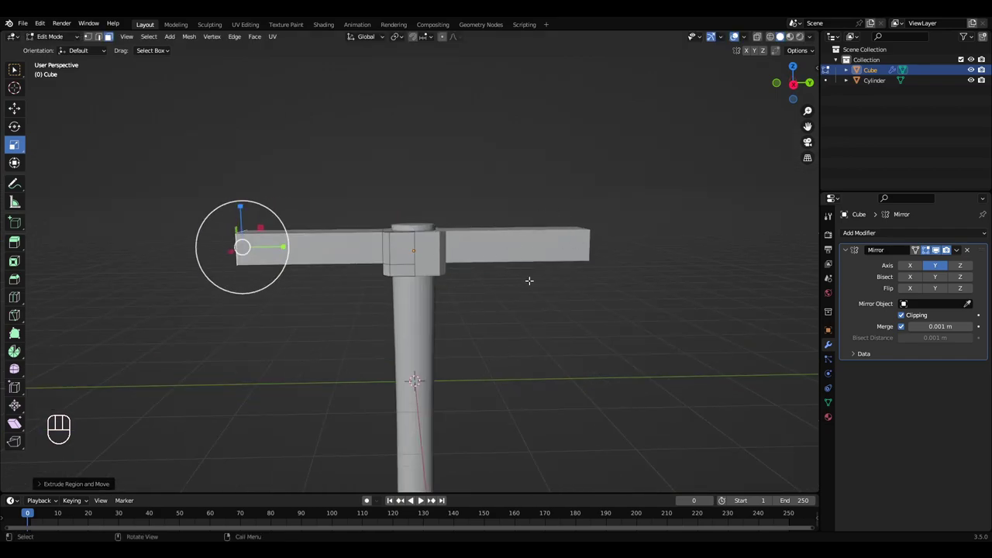
# - Add nine evenly spaced loop cuts along the extruded arm, without sliding them
pyautogui.press('a')
pyautogui.press('a')
pyautogui.press('a')
pyautogui.press('a')
pyautogui.press('a')
pyautogui.moveTo(506, 286); pyautogui.dragTo(379, 329, button='middle')
pyautogui.scroll(1, 353, 311)
pyautogui.scroll(1, 328, 319)
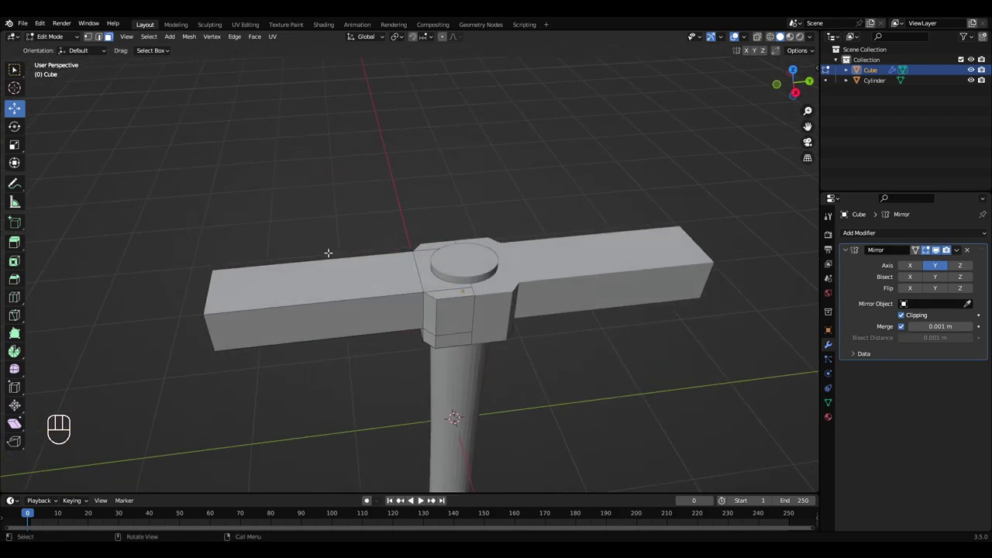
pyautogui.hotkey('ctrl', 'r')
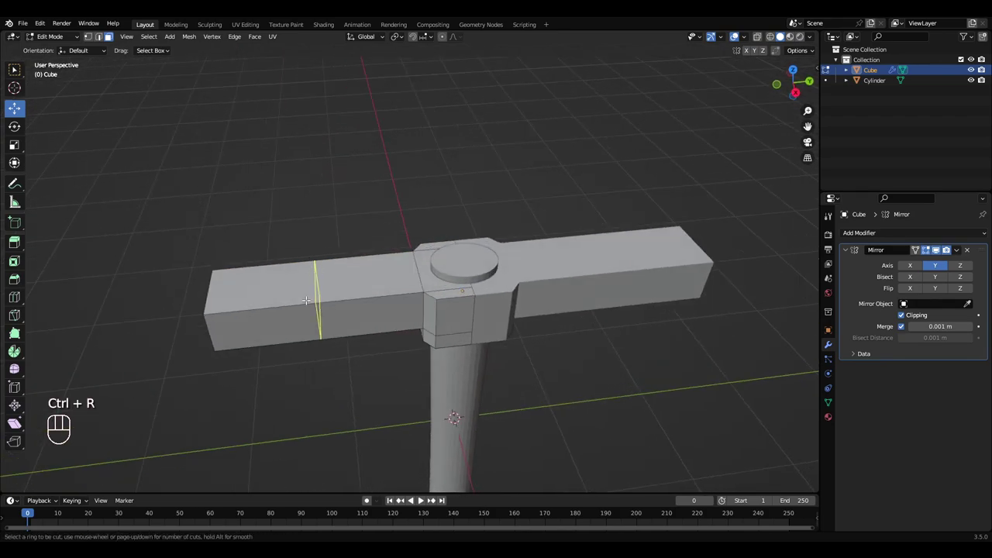
pyautogui.scroll(3, 327, 301)
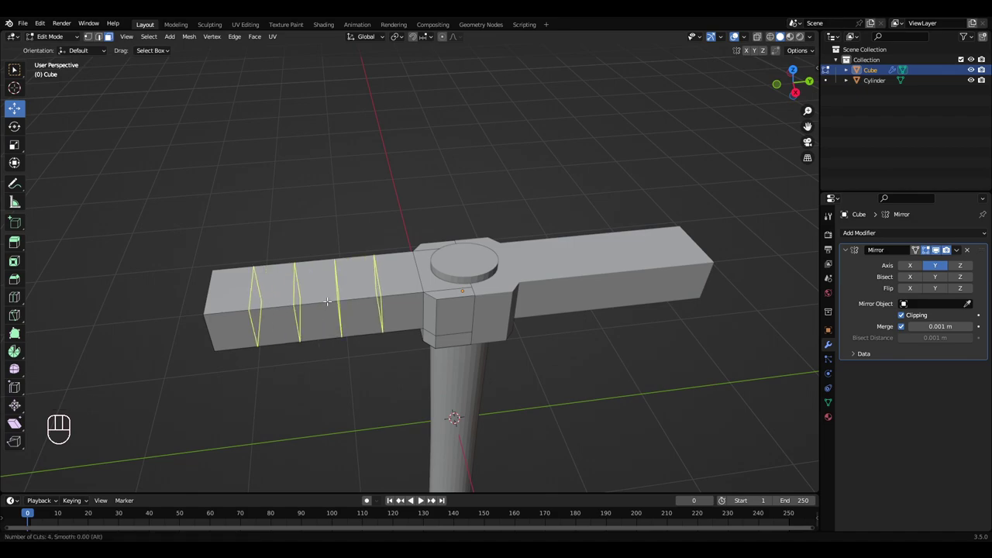
pyautogui.scroll(5, 327, 301)
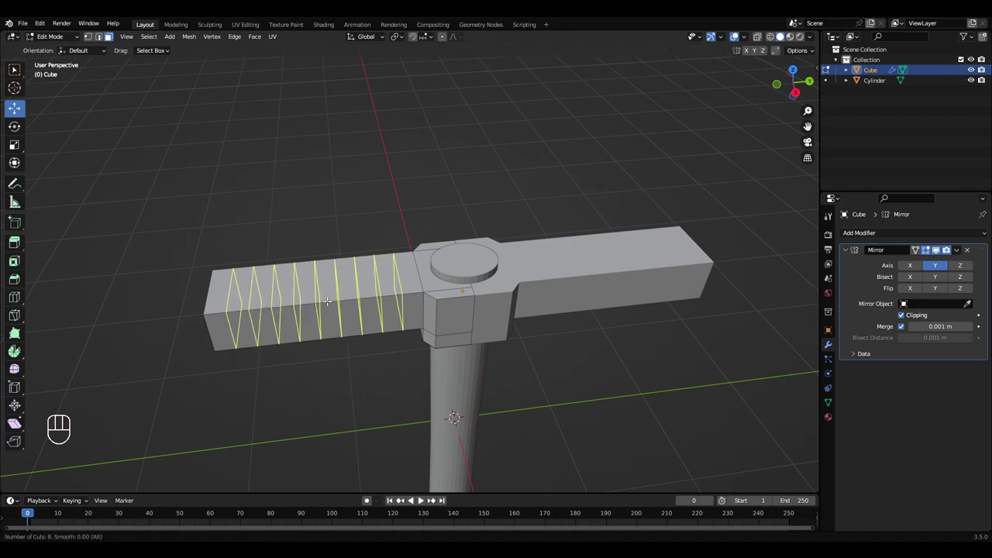
pyautogui.click(327, 301)
pyautogui.rightClick(329, 302)
# - Select the arm's end face and scale it down with smooth proportional editing so the arm tapers toward its end
pyautogui.keyDown('shift'); pyautogui.moveTo(345, 313); pyautogui.dragTo(412, 281, button='middle'); pyautogui.keyUp('shift')
pyautogui.hotkey('alt', 'a')
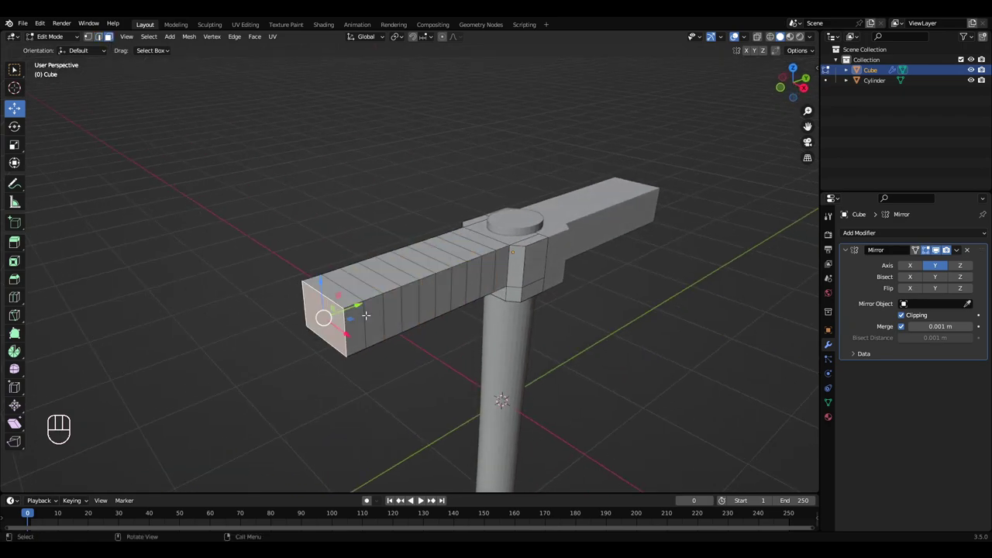
pyautogui.moveTo(561, 276); pyautogui.dragTo(692, 270, button='middle')
pyautogui.press('s')
pyautogui.scroll(8, 645, 240)
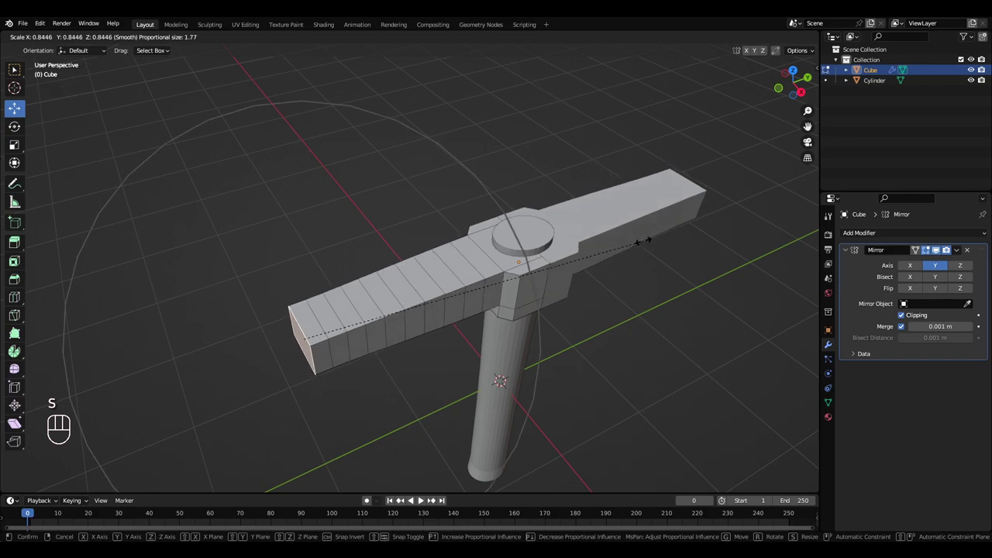
pyautogui.scroll(-3, 644, 241)
pyautogui.scroll(1, 643, 241)
pyautogui.rightClick(643, 241)
pyautogui.press('s')
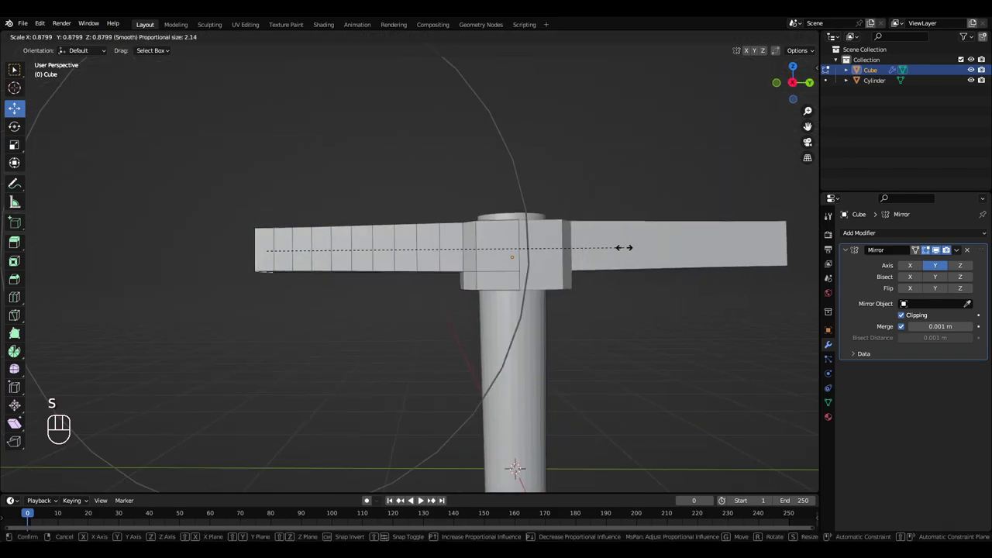
pyautogui.click(227, 218)
# - Lower the arm's end face along Z and rotate it with proportional editing to bend the arm into a downward curve
pyautogui.press('g')
pyautogui.press('z')
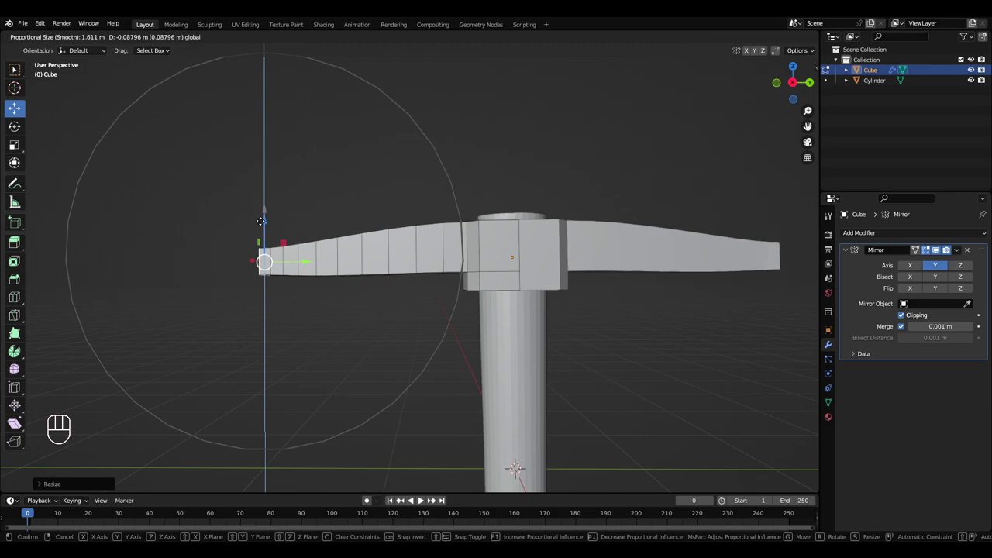
pyautogui.click(259, 235)
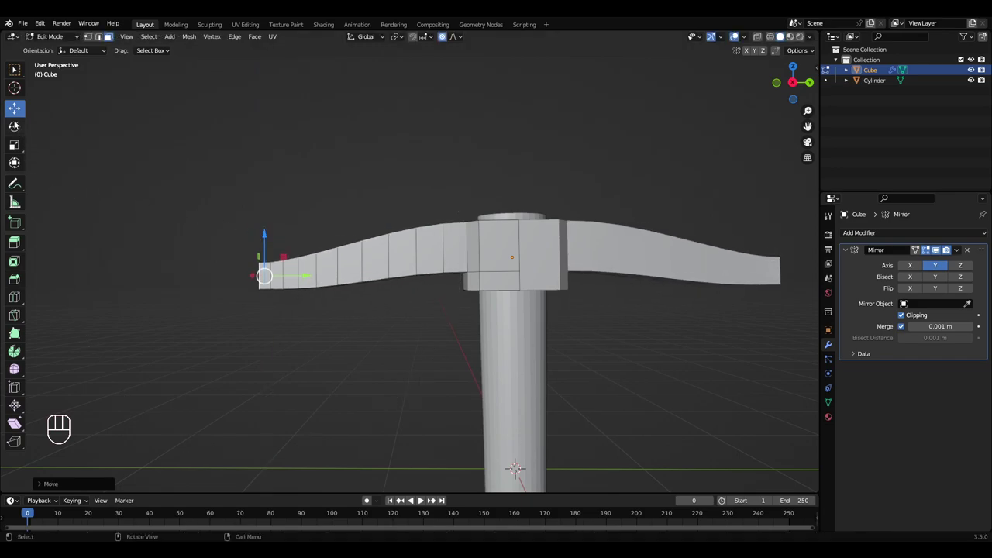
pyautogui.click(14, 125)
pyautogui.moveTo(300, 262); pyautogui.dragTo(265, 248)
pyautogui.scroll(1, 298, 248)
pyautogui.scroll(1, 295, 247)
pyautogui.scroll(1, 294, 247)
pyautogui.click(14, 108)
pyautogui.scroll(-2, 266, 249)
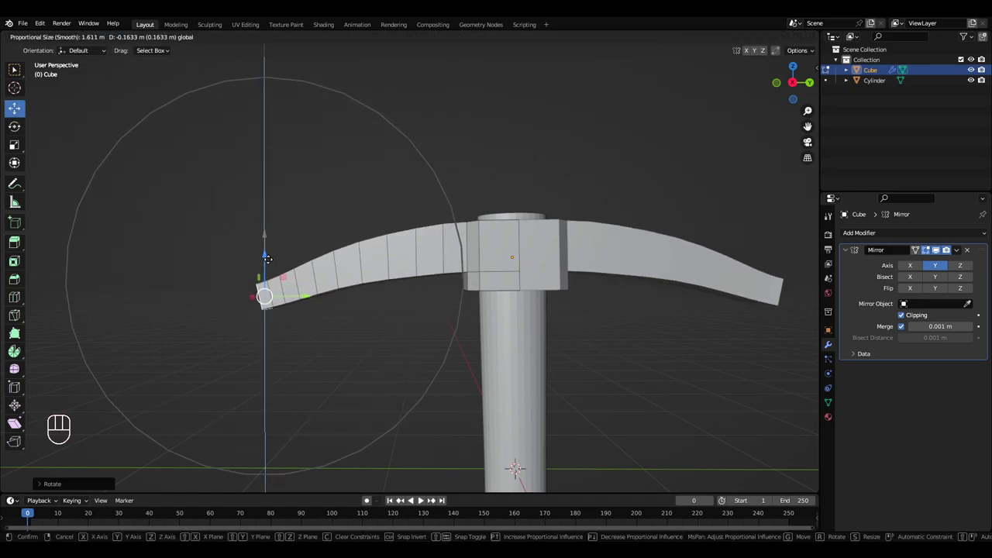
# - Scale the end face down to a narrow tip and move it farther outward and slightly down in the YZ plane
pyautogui.press('s')
pyautogui.scroll(-1, 403, 343)
pyautogui.click(375, 335)
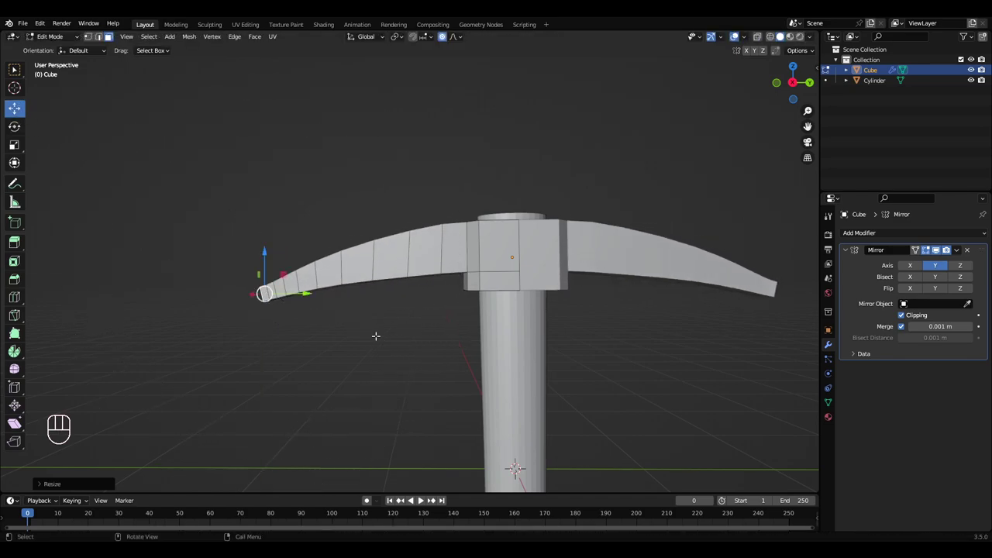
pyautogui.moveTo(284, 272); pyautogui.dragTo(258, 285)
pyautogui.rightClick(264, 294)
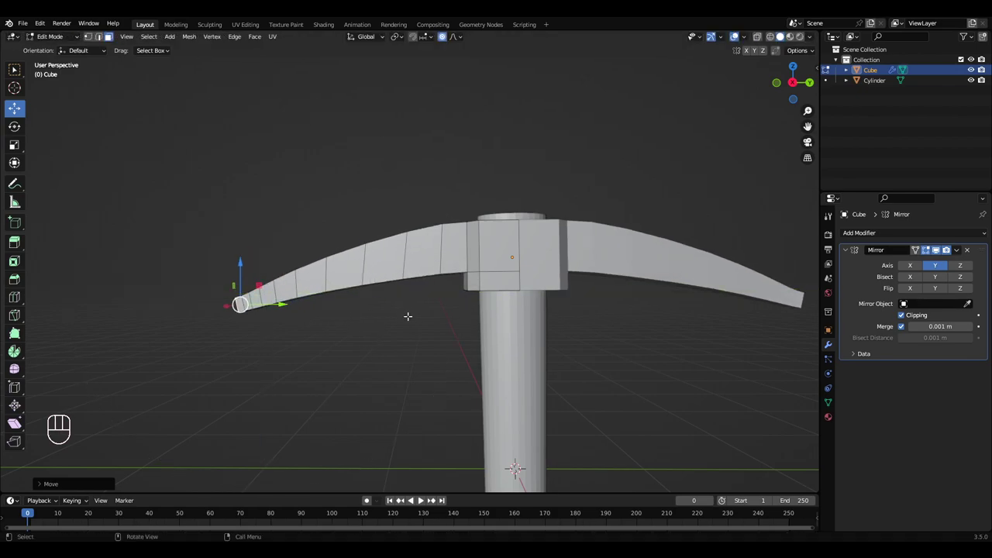
# - Turn off proportional editing, then select the arm's end face and scale it down to a tiny tip
pyautogui.scroll(-4, 407, 317)
pyautogui.press('a')
pyautogui.press('a')
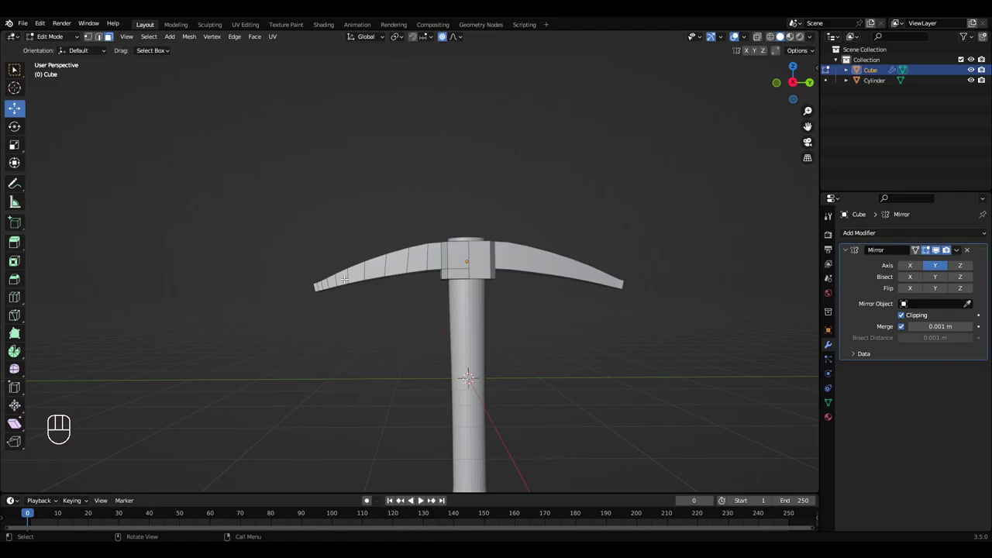
pyautogui.moveTo(345, 279); pyautogui.dragTo(374, 276, button='middle')
pyautogui.keyDown('shift'); pyautogui.moveTo(374, 276); pyautogui.dragTo(410, 295, button='middle'); pyautogui.keyUp('shift')
pyautogui.scroll(1, 411, 295)
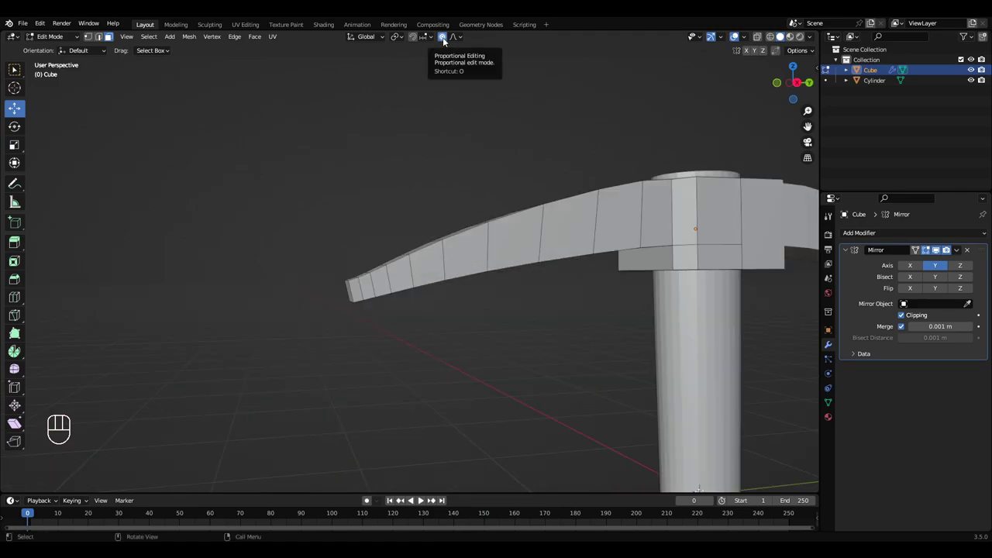
pyautogui.click(443, 37)
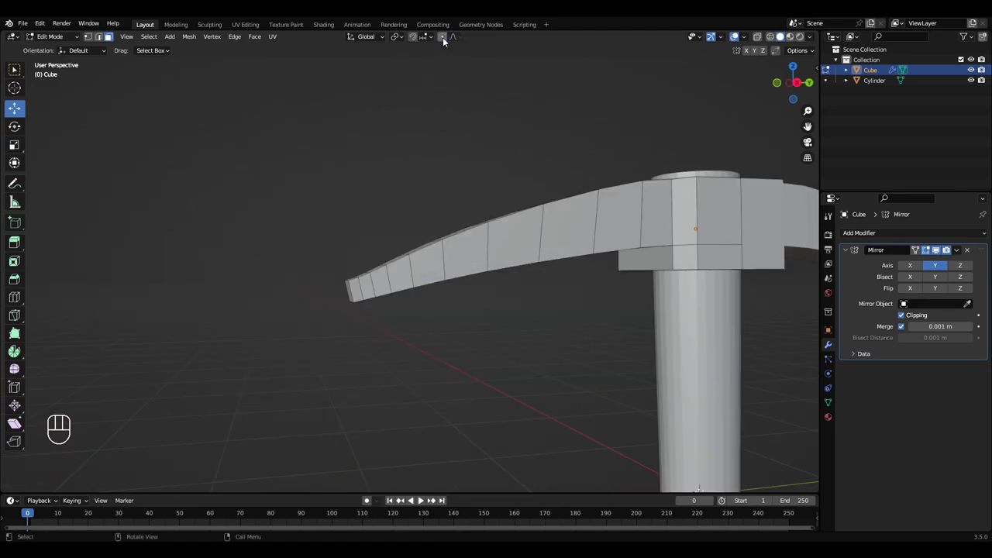
pyautogui.moveTo(371, 184); pyautogui.dragTo(432, 217, button='middle')
pyautogui.click(420, 285)
pyautogui.moveTo(420, 284); pyautogui.dragTo(369, 261, button='middle')
pyautogui.press('a')
pyautogui.press('a')
pyautogui.moveTo(469, 258); pyautogui.dragTo(522, 266, button='middle')
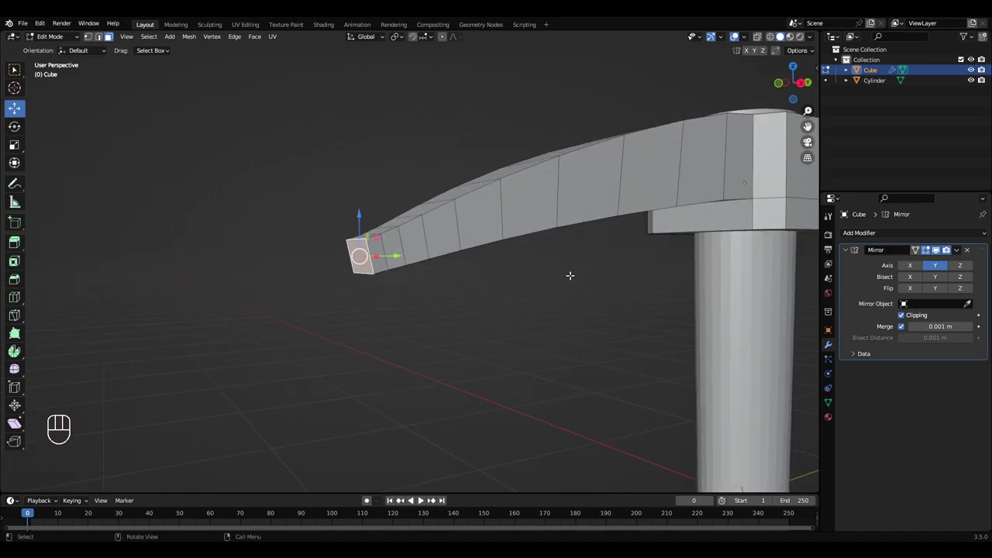
pyautogui.press('s')
pyautogui.click(419, 271)
pyautogui.press('s')
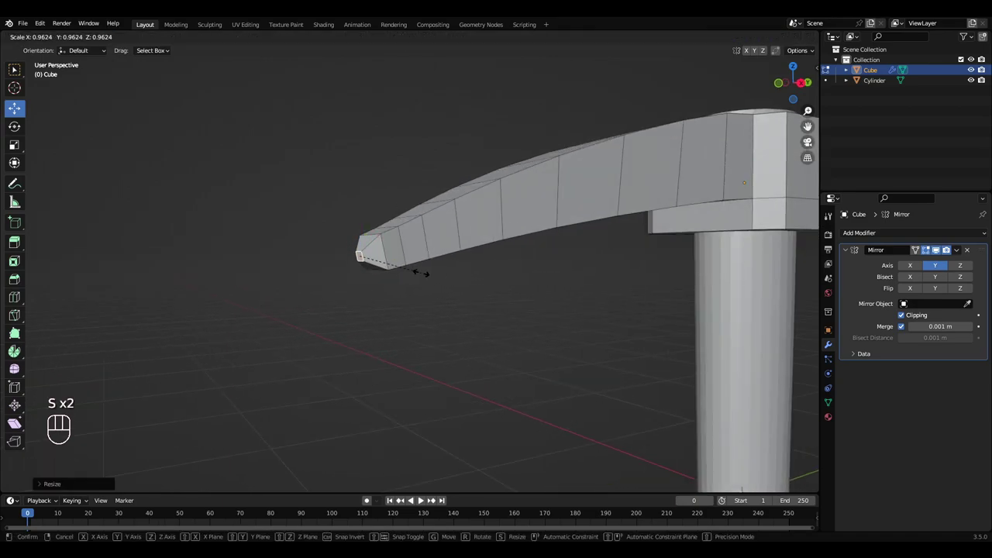
pyautogui.click(401, 272)
# - Move the arm's tip face outward and down in the YZ plane so the end forms a point
pyautogui.moveTo(401, 272); pyautogui.dragTo(486, 246, button='middle')
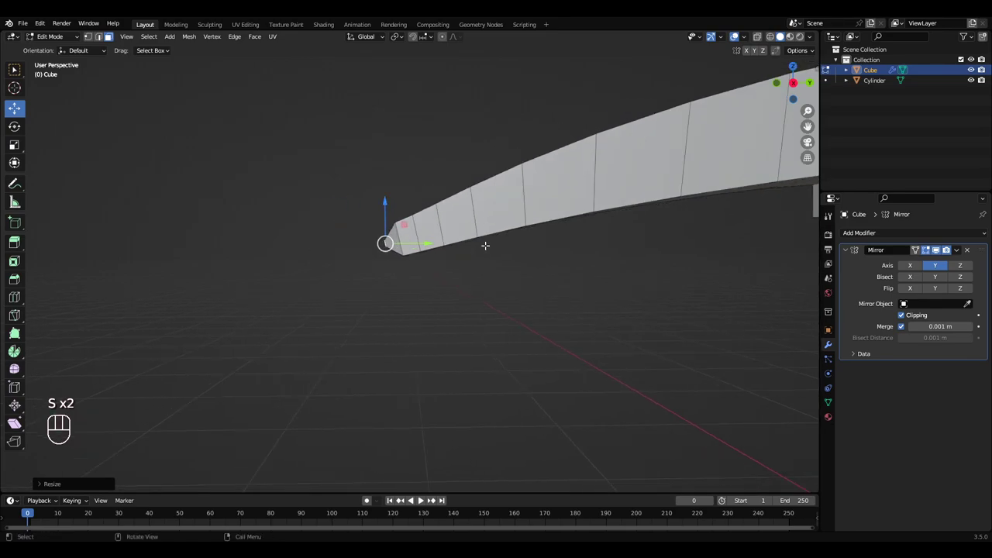
pyautogui.moveTo(407, 226); pyautogui.dragTo(369, 241)
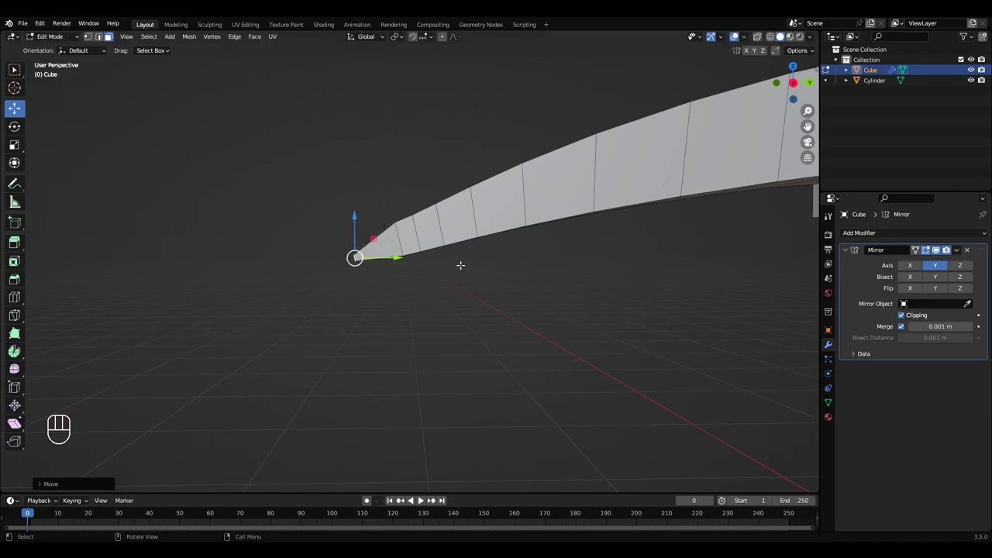
pyautogui.press('a')
pyautogui.press('a')
# - Dissolve the second edge loop back from the arm's pointed tip
pyautogui.moveTo(460, 266); pyautogui.dragTo(440, 294, button='middle')
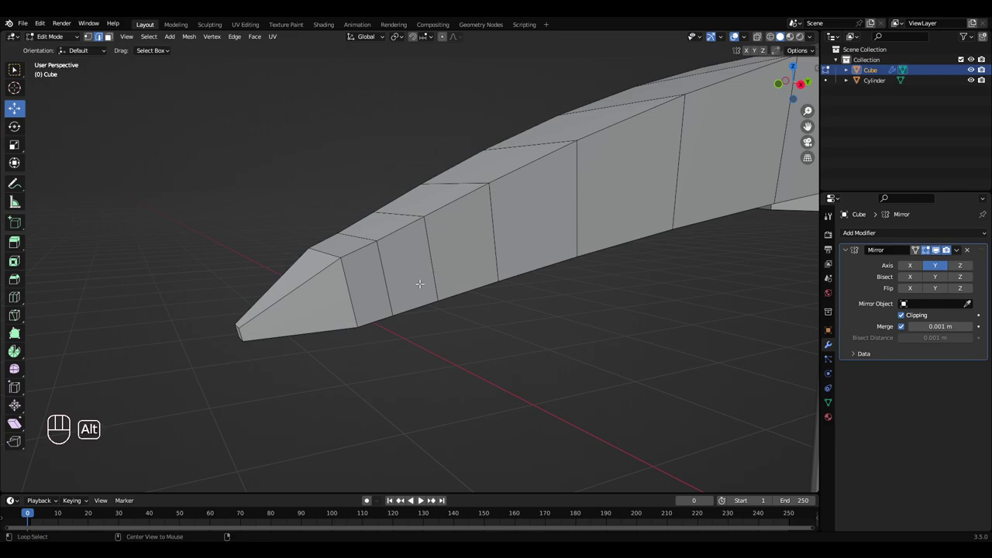
pyautogui.moveTo(467, 278); pyautogui.dragTo(452, 291, button='middle')
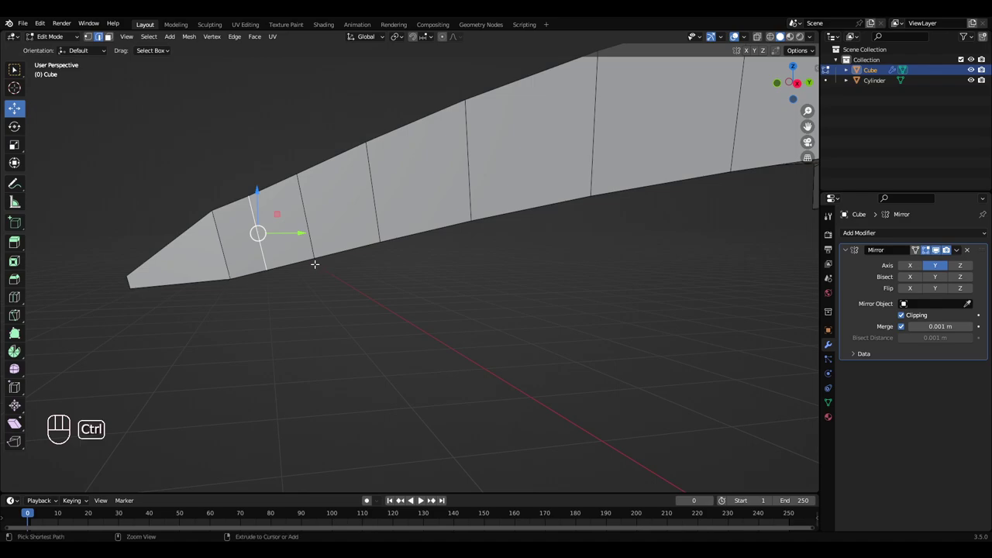
pyautogui.hotkey('ctrl', 'x')
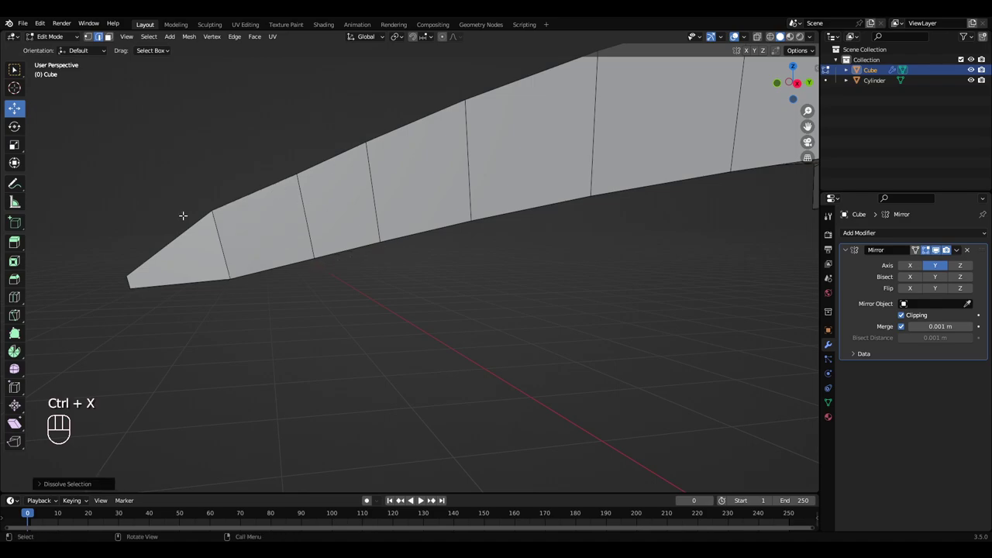
pyautogui.scroll(-9, 491, 277)
pyautogui.moveTo(491, 276); pyautogui.dragTo(467, 274, button='middle')
pyautogui.moveTo(527, 279); pyautogui.dragTo(513, 283, button='middle')
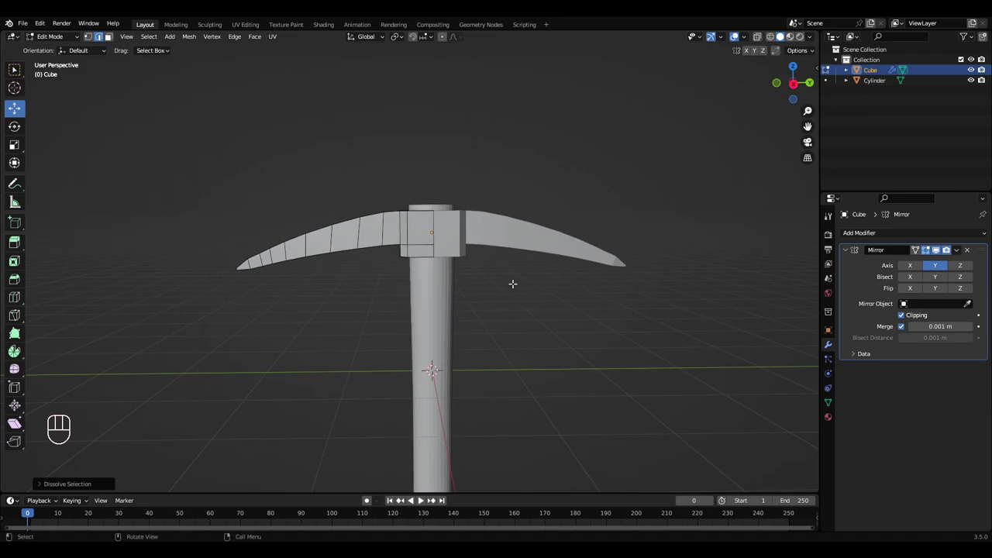
# - Turn on smooth proportional editing, nudge the mid-arm edges slightly along Z, and return to Object Mode
pyautogui.moveTo(298, 264); pyautogui.dragTo(351, 148, button='middle')
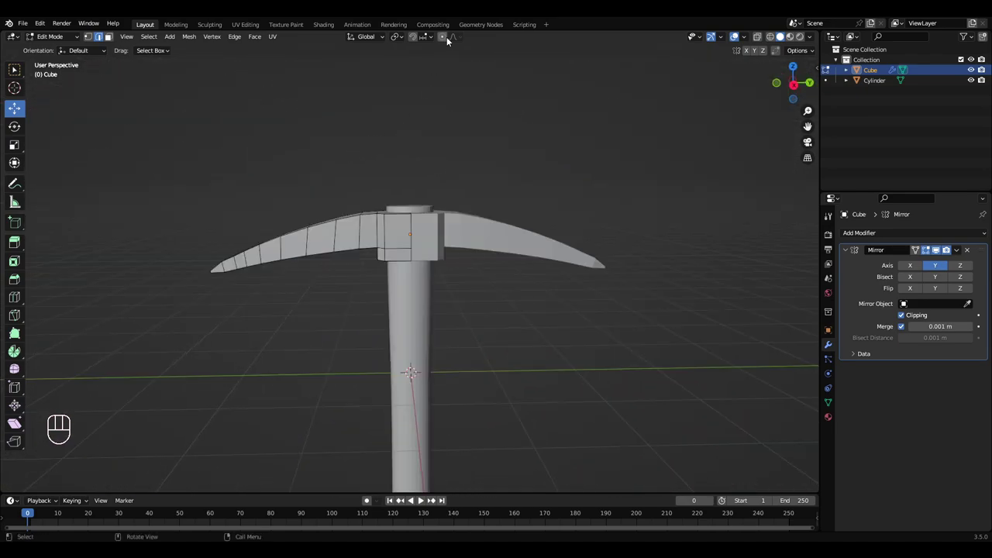
pyautogui.moveTo(384, 190); pyautogui.dragTo(361, 209, button='middle')
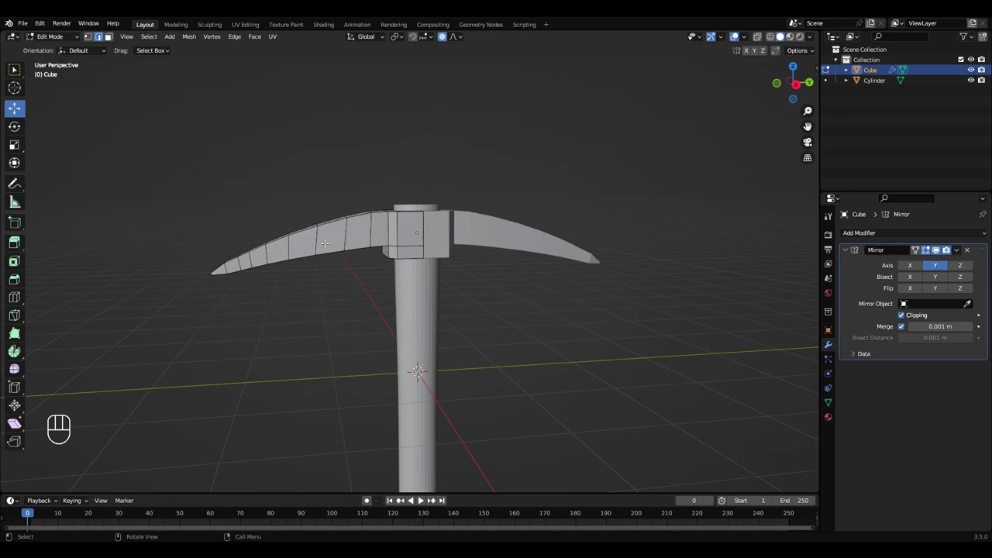
pyautogui.moveTo(312, 253); pyautogui.dragTo(310, 233, button='middle')
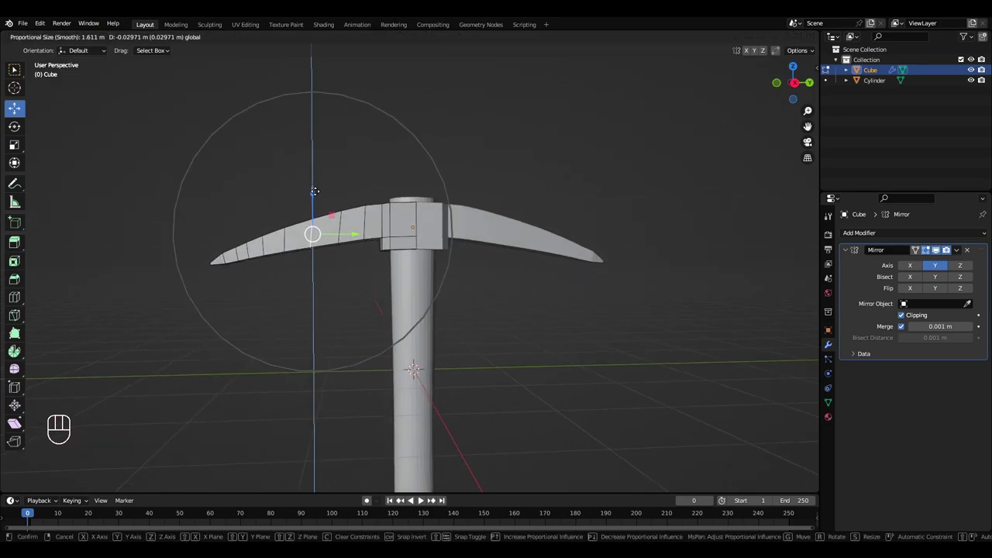
pyautogui.moveTo(315, 196); pyautogui.dragTo(320, 195)
pyautogui.moveTo(446, 282); pyautogui.dragTo(447, 297, button='middle')
pyautogui.press('a')
pyautogui.press('a')
pyautogui.moveTo(447, 256); pyautogui.dragTo(420, 256, button='middle')
pyautogui.press('Tab')
# - Select the cylinder handle and scale it up uniformly by about 1.18
pyautogui.moveTo(433, 370); pyautogui.dragTo(400, 317, button='middle')
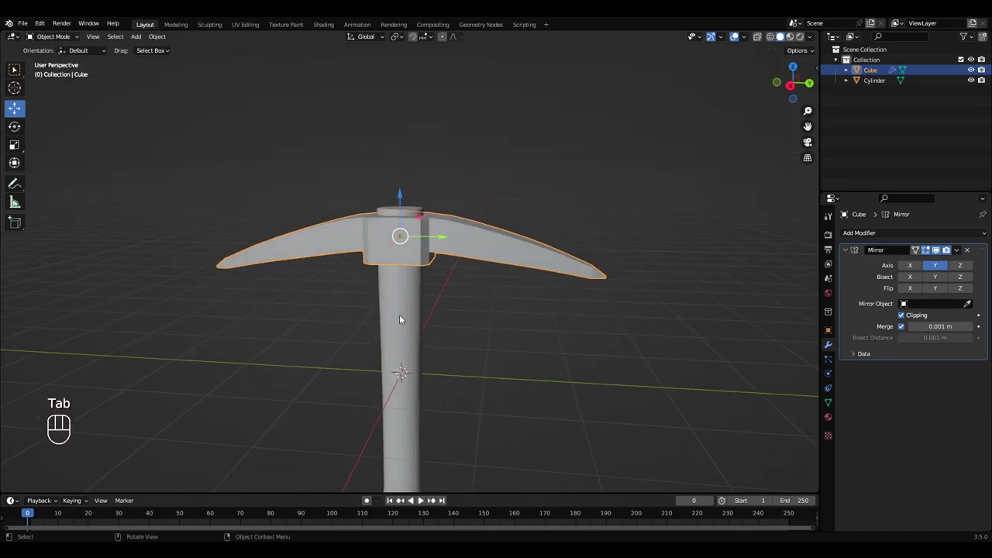
pyautogui.click(400, 317)
pyautogui.moveTo(437, 348); pyautogui.dragTo(516, 251, button='middle')
pyautogui.press('s')
pyautogui.rightClick(478, 310)
pyautogui.press('s')
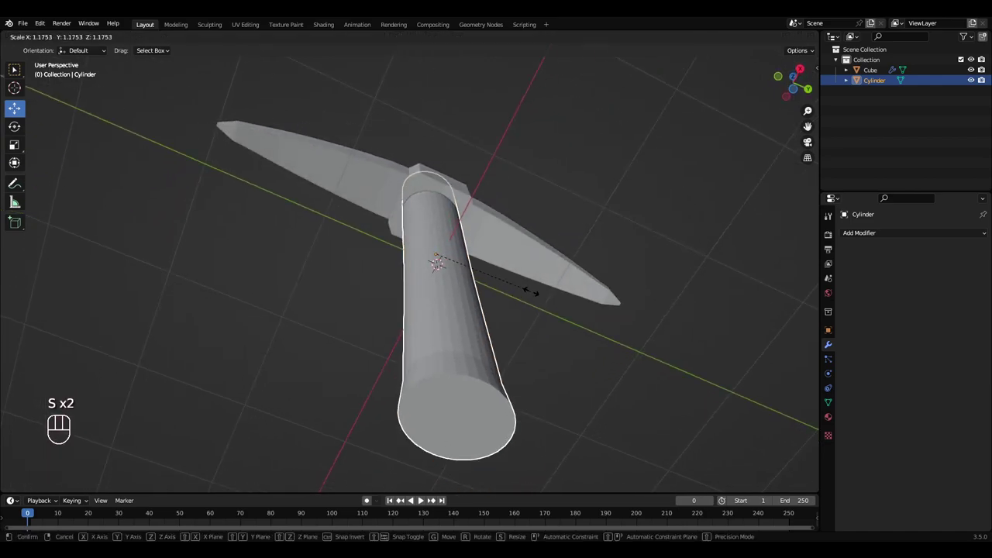
pyautogui.click(532, 288)
pyautogui.moveTo(531, 288); pyautogui.dragTo(445, 358, button='middle')
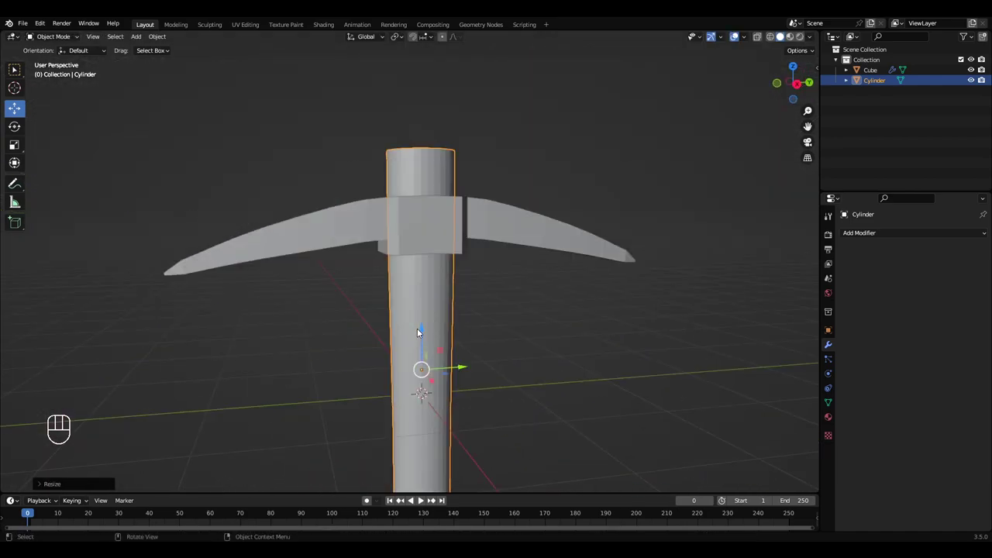
# - Lower the handle along Z until its top protrudes only slightly above the head
pyautogui.moveTo(419, 330); pyautogui.dragTo(419, 364)
pyautogui.moveTo(420, 364)
pyautogui.mouseDown(button='middle')
pyautogui.moveTo(430, 368)
pyautogui.moveTo(418, 372)
pyautogui.mouseUp(button='middle')
pyautogui.press('g')
pyautogui.press('z')
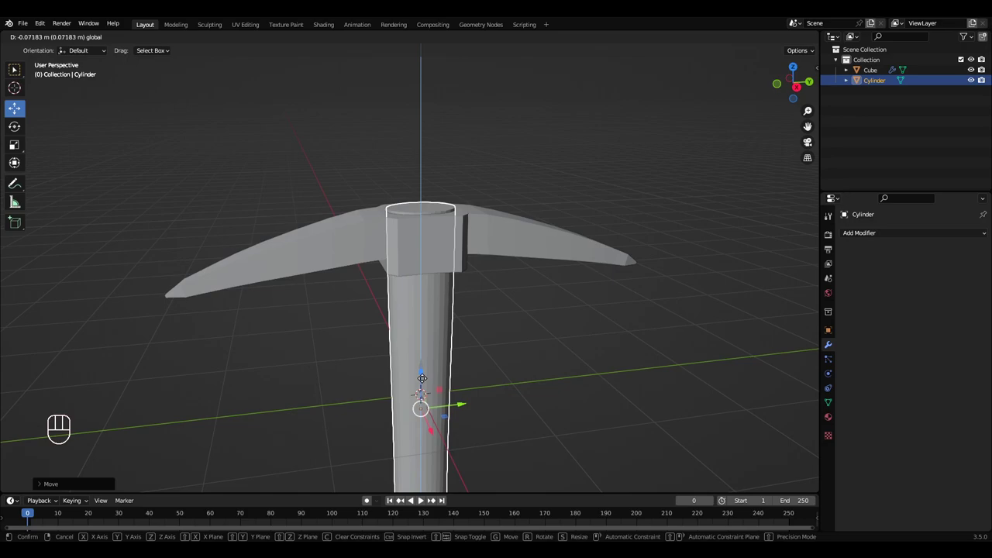
pyautogui.moveTo(422, 379); pyautogui.dragTo(422, 375)
# - Select the pickaxe head and apply its Mirror modifier
pyautogui.click(420, 263)
pyautogui.scroll(1, 420, 268)
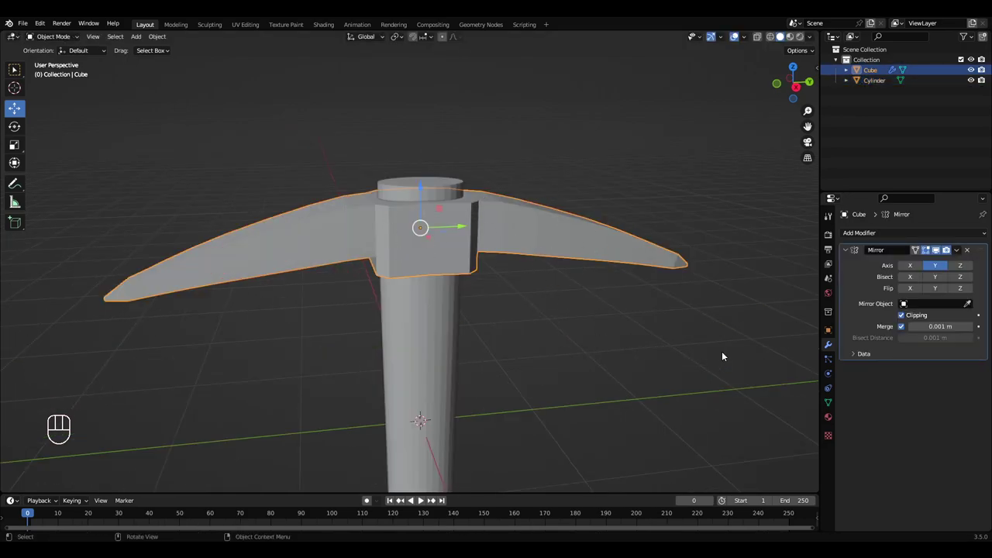
pyautogui.scroll(5, 722, 356)
pyautogui.click(957, 249)
pyautogui.click(911, 262)
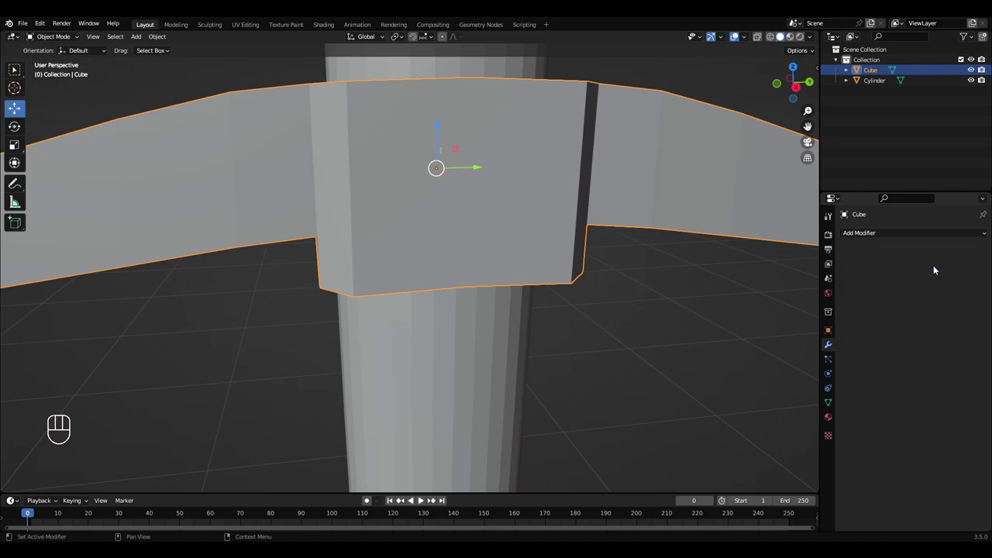
pyautogui.press('Tab')
pyautogui.press('g')
pyautogui.click(552, 171)
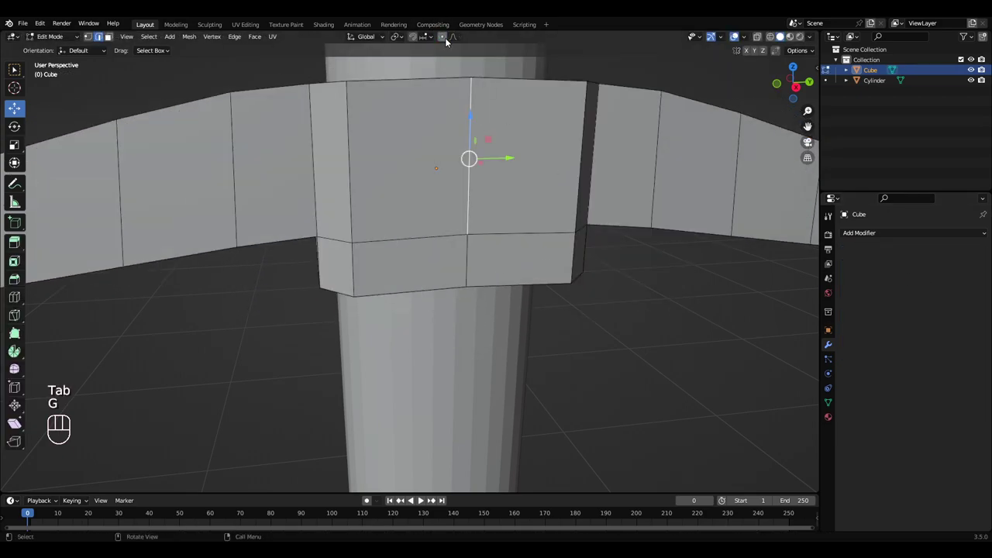
pyautogui.press('g')
pyautogui.rightClick(465, 147)
pyautogui.scroll(-3, 573, 186)
pyautogui.moveTo(573, 192); pyautogui.dragTo(555, 206, button='middle')
pyautogui.click(509, 219)
pyautogui.press('g')
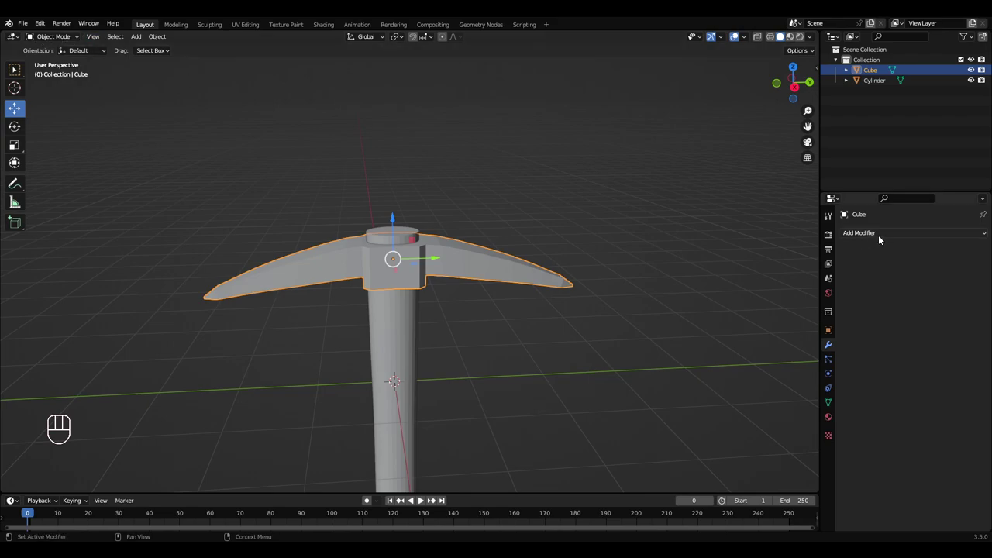
# - Add a Bevel modifier to the pickaxe head
pyautogui.click(878, 234)
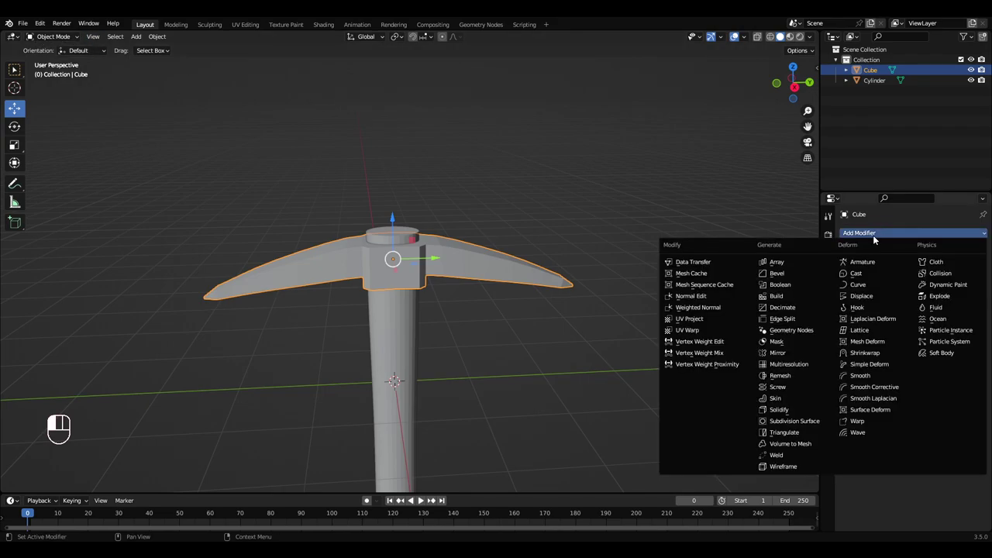
pyautogui.click(789, 276)
pyautogui.moveTo(524, 270); pyautogui.dragTo(399, 264, button='middle')
pyautogui.scroll(2, 547, 276)
pyautogui.press('a')
pyautogui.press('a')
pyautogui.scroll(2, 399, 264)
# - Apply Shade Auto Smooth to the pickaxe head
pyautogui.click(399, 265)
pyautogui.rightClick(418, 254)
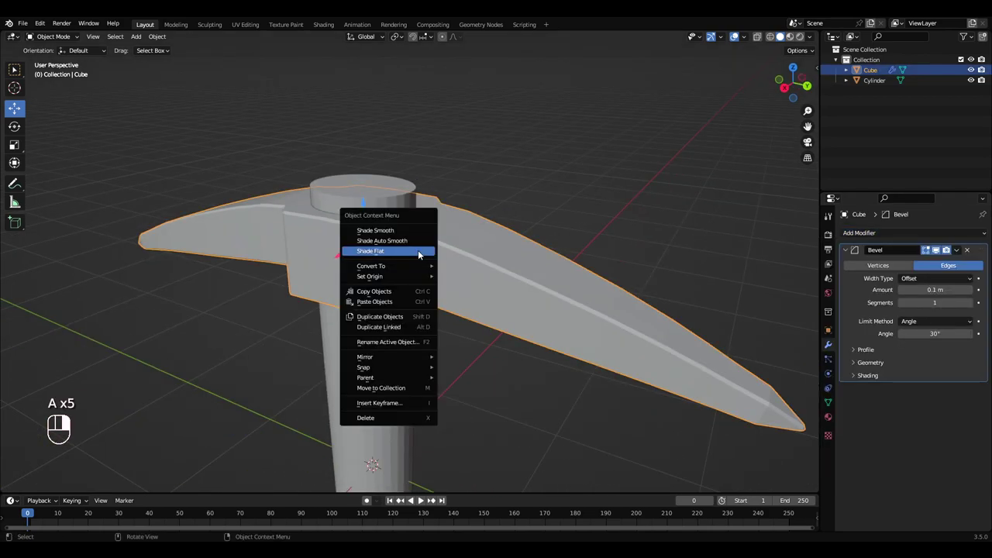
pyautogui.click(406, 243)
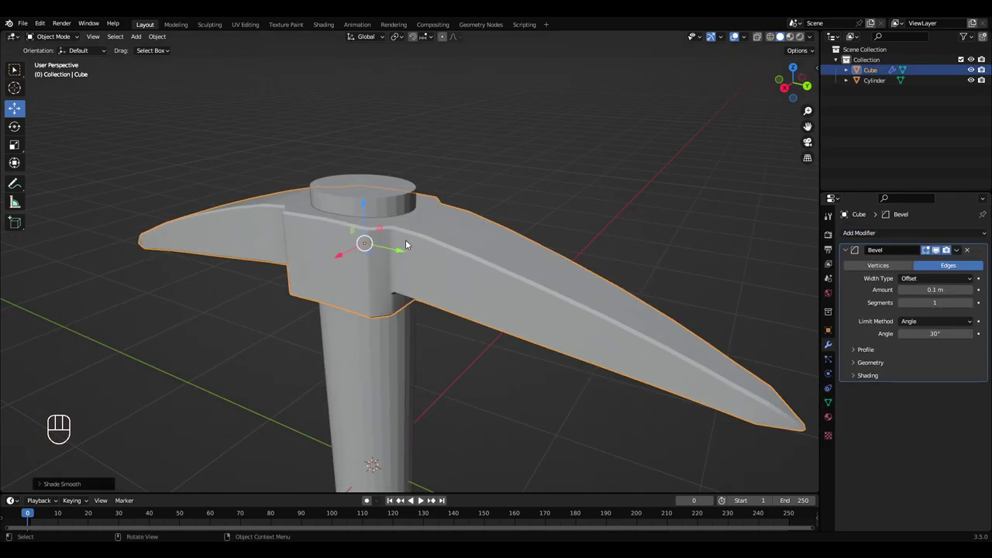
pyautogui.scroll(-3, 404, 253)
pyautogui.click(294, 310)
pyautogui.moveTo(295, 309); pyautogui.dragTo(459, 254, button='middle')
# - Select the side faces near the head on both arms and scale them narrower along X with proportional editing
pyautogui.press('Tab')
pyautogui.press('Tab')
pyautogui.press('Tab')
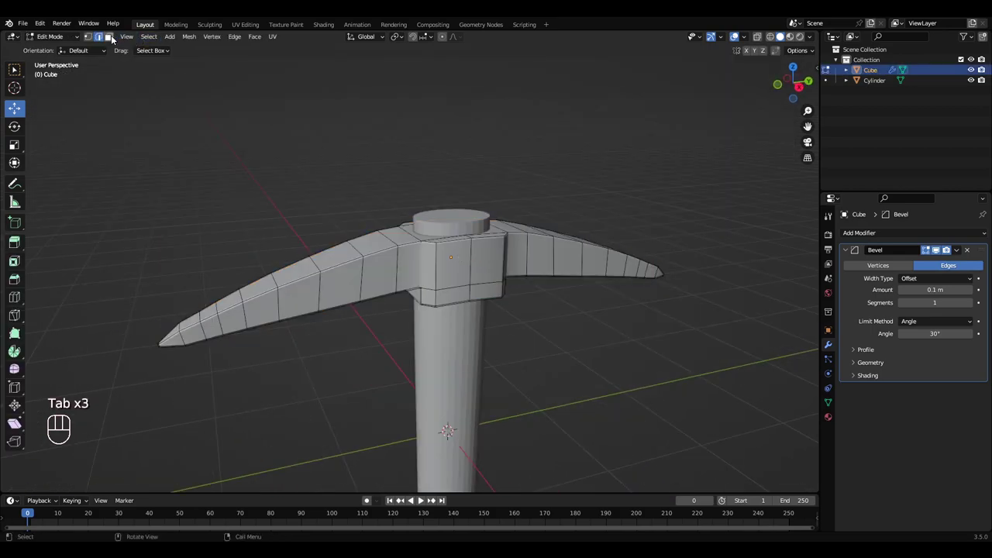
pyautogui.moveTo(142, 59); pyautogui.dragTo(433, 276, button='middle')
pyautogui.click(419, 304)
pyautogui.click(388, 319)
pyautogui.moveTo(388, 320); pyautogui.dragTo(489, 252, button='middle')
pyautogui.keyDown('shift'); pyautogui.click(455, 282); pyautogui.keyUp('shift')
pyautogui.keyDown('shift'); pyautogui.click(270, 275); pyautogui.keyUp('shift')
pyautogui.moveTo(270, 274); pyautogui.dragTo(411, 260, button='middle')
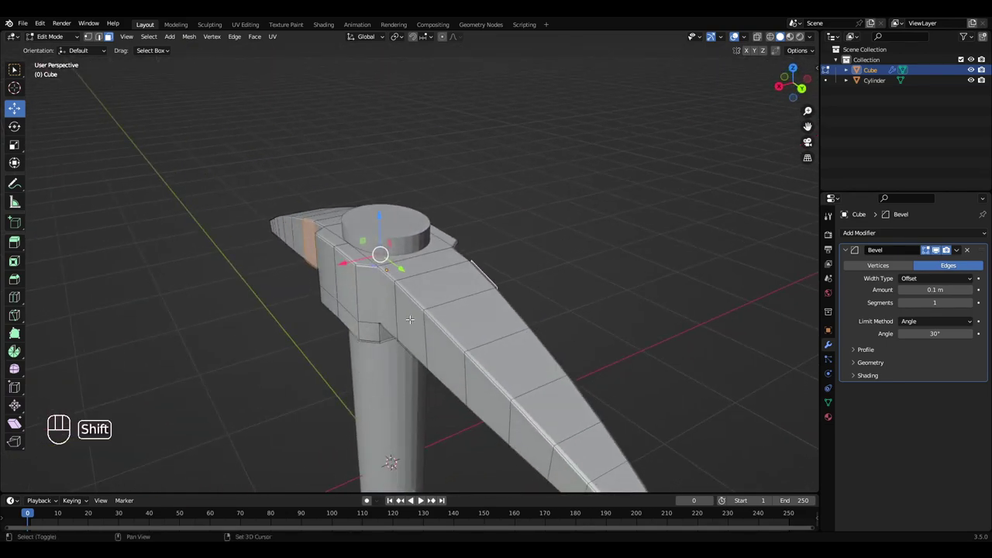
pyautogui.keyDown('shift'); pyautogui.click(411, 322); pyautogui.keyUp('shift')
pyautogui.moveTo(418, 171); pyautogui.dragTo(310, 256, button='middle')
pyautogui.click(15, 145)
pyautogui.moveTo(388, 326); pyautogui.dragTo(402, 320, button='middle')
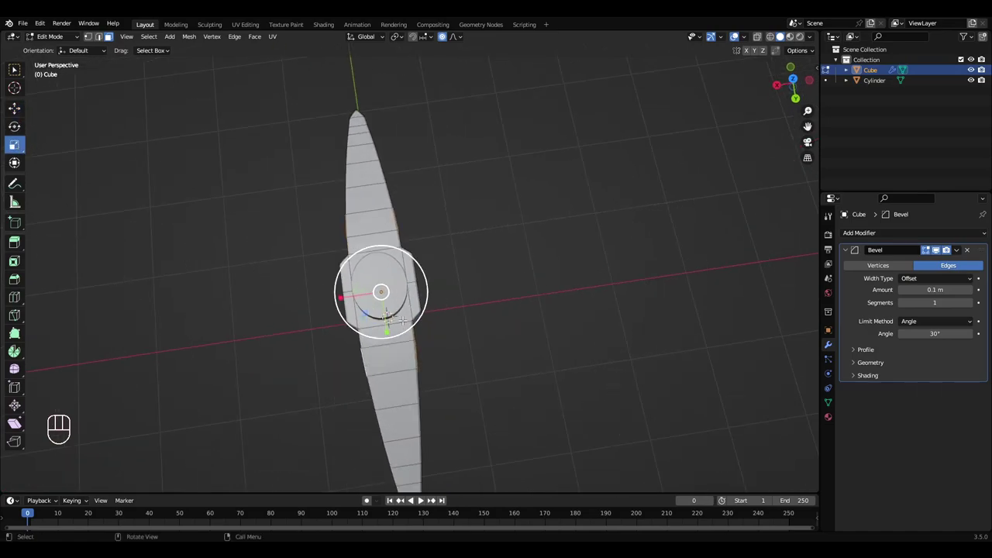
pyautogui.moveTo(341, 297); pyautogui.dragTo(352, 296)
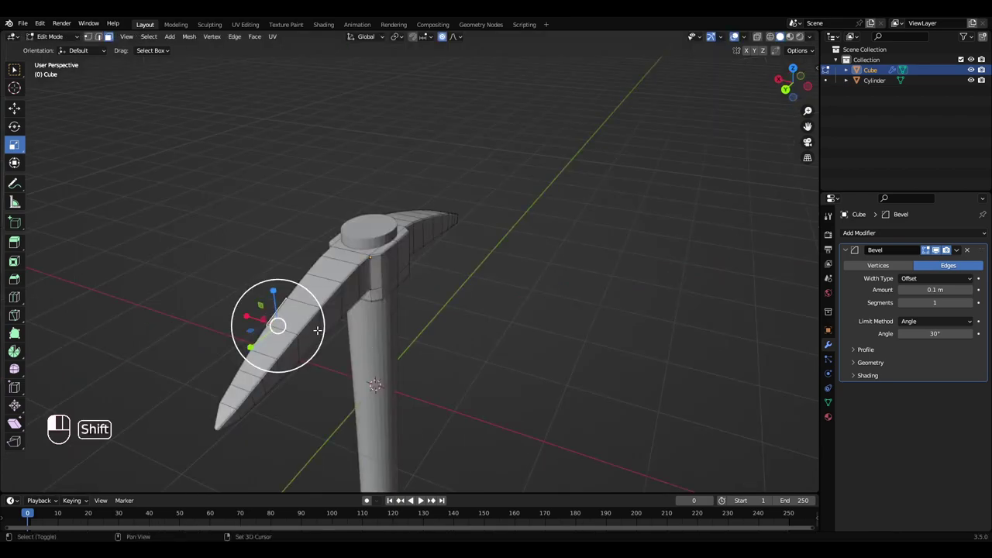
# - Select the side faces midway along both arms and scale them along X to about 0.75 with proportional editing
pyautogui.moveTo(406, 347); pyautogui.dragTo(457, 323, button='middle')
pyautogui.keyDown('shift'); pyautogui.click(523, 254); pyautogui.keyUp('shift')
pyautogui.moveTo(523, 254); pyautogui.dragTo(521, 213, button='middle')
pyautogui.keyDown('shift'); pyautogui.click(504, 248); pyautogui.keyUp('shift')
pyautogui.keyDown('shift'); pyautogui.click(544, 245); pyautogui.keyUp('shift')
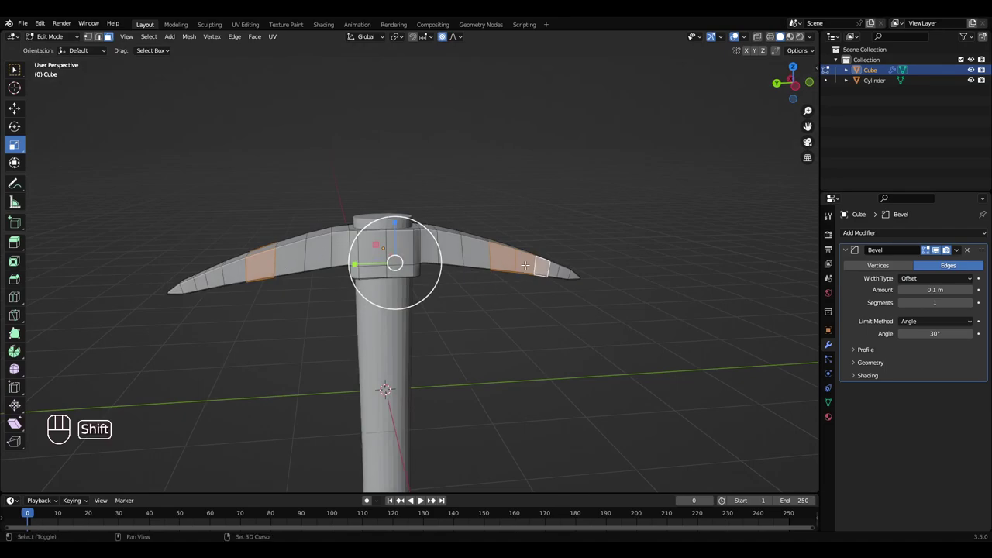
pyautogui.moveTo(524, 265); pyautogui.dragTo(469, 227, button='middle')
pyautogui.press('s')
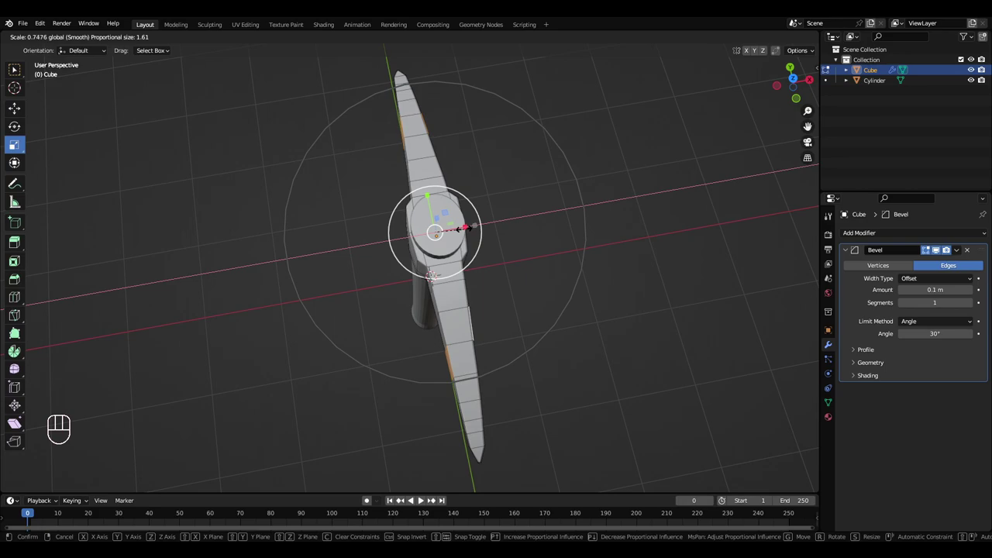
pyautogui.click(463, 228)
# - Narrow the arms again by scaling selected side faces along X to about 0.72 with smooth proportional editing
pyautogui.moveTo(463, 227); pyautogui.dragTo(431, 288, button='middle')
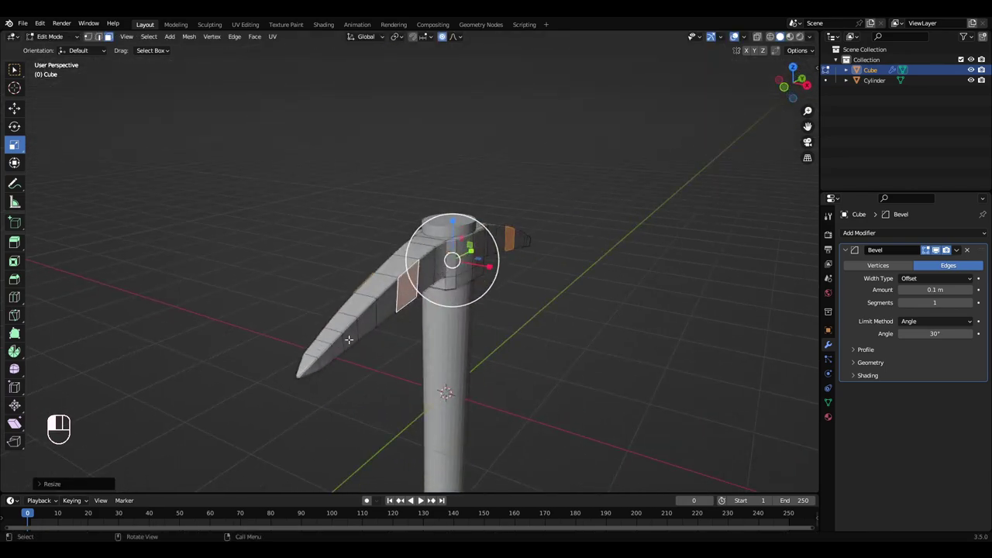
pyautogui.moveTo(349, 339); pyautogui.dragTo(506, 303, button='middle')
pyautogui.moveTo(204, 381); pyautogui.dragTo(346, 293, button='middle')
pyautogui.press('s')
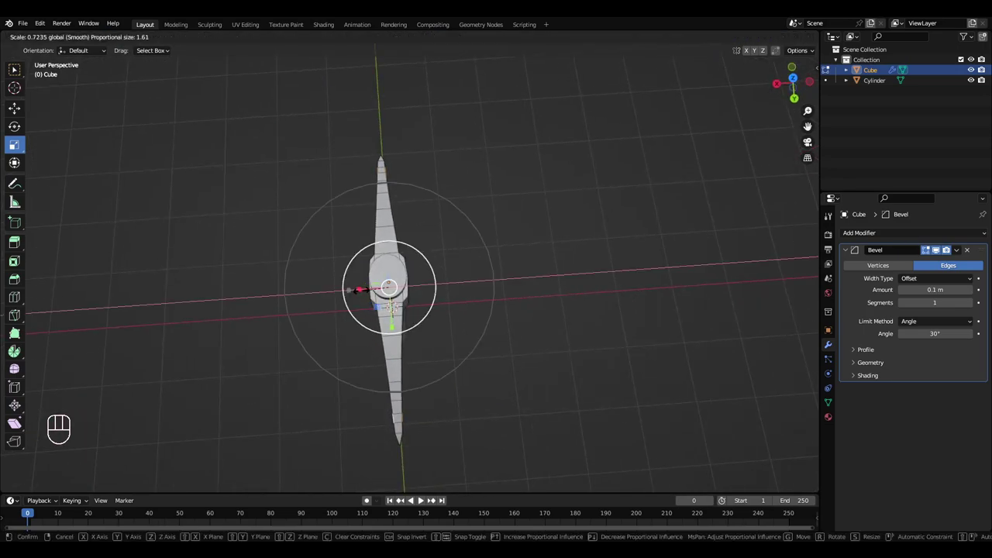
pyautogui.moveTo(361, 292); pyautogui.dragTo(358, 291)
pyautogui.press('a')
pyautogui.press('a')
# - Select the side faces at the tips of both arms and scale them along X to about 0.59 with a smaller proportional influence
pyautogui.moveTo(372, 434); pyautogui.dragTo(372, 298, button='middle')
pyautogui.press('KP_Decimal')
pyautogui.press('a')
pyautogui.press('a')
pyautogui.keyDown('shift'); pyautogui.click(465, 283); pyautogui.keyUp('shift')
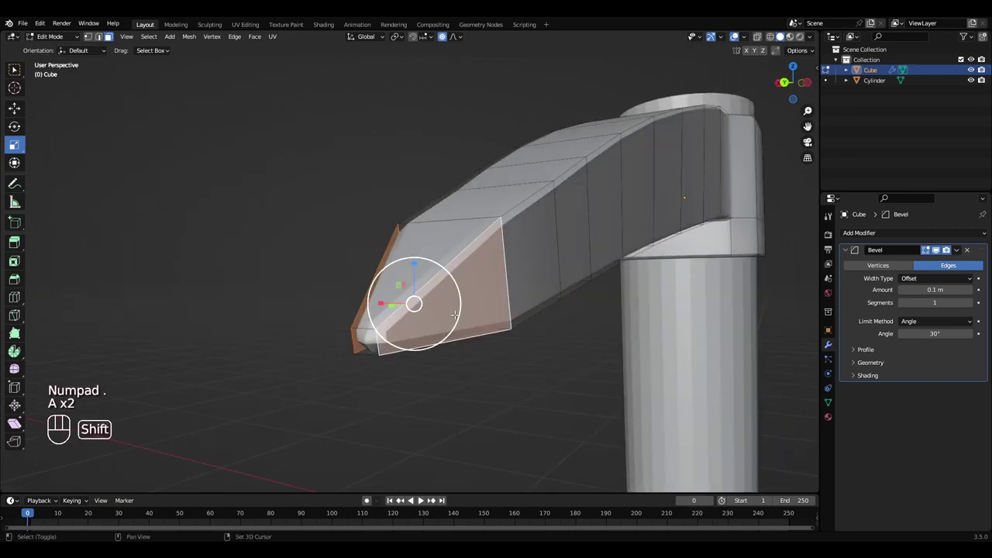
pyautogui.keyDown('shift'); pyautogui.moveTo(698, 310); pyautogui.dragTo(502, 302, button='middle'); pyautogui.keyUp('shift')
pyautogui.keyDown('shift'); pyautogui.click(480, 302); pyautogui.keyUp('shift')
pyautogui.moveTo(434, 295); pyautogui.dragTo(428, 327, button='middle')
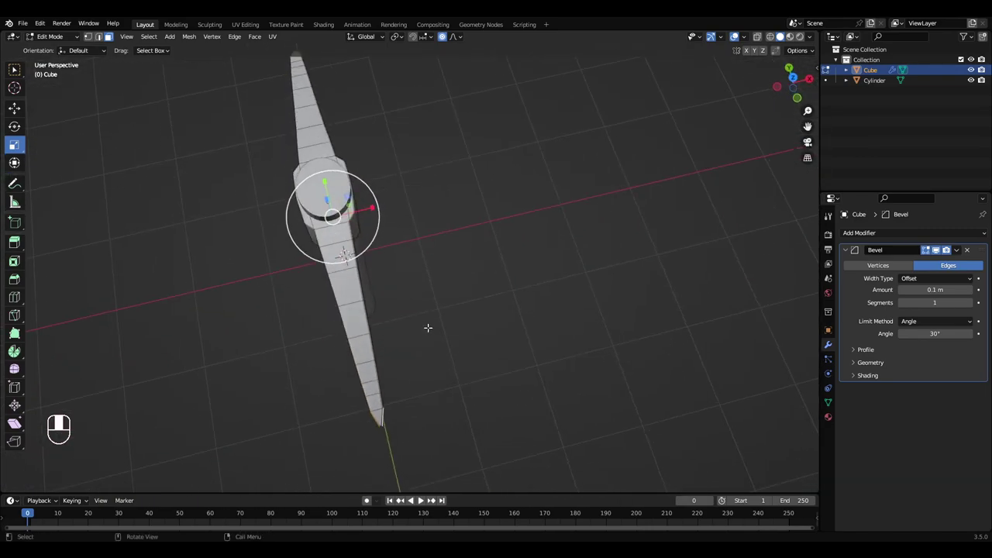
pyautogui.press('s')
pyautogui.scroll(8, 364, 218)
pyautogui.scroll(-2, 363, 218)
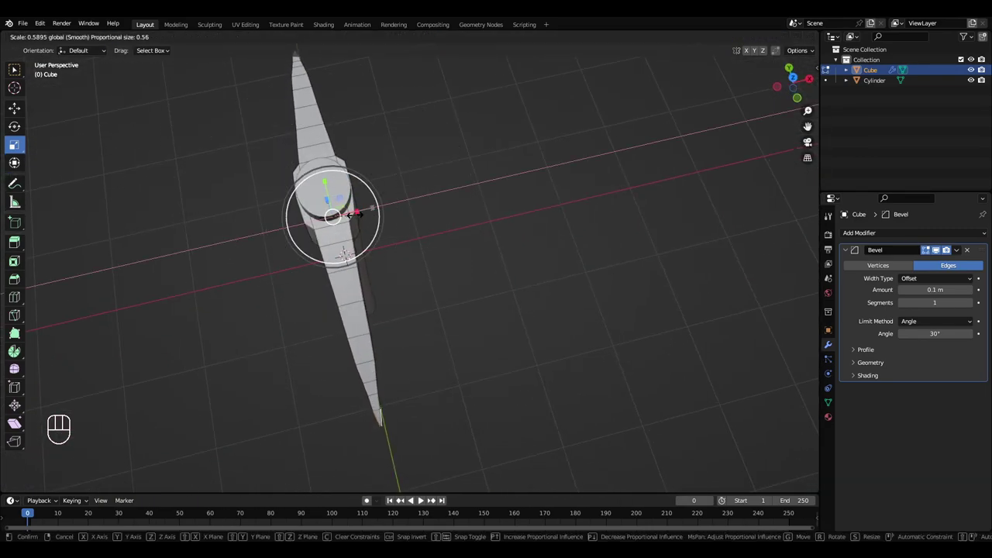
pyautogui.click(362, 218)
pyautogui.moveTo(362, 218); pyautogui.dragTo(496, 310, button='middle')
pyautogui.press('a')
pyautogui.press('a')
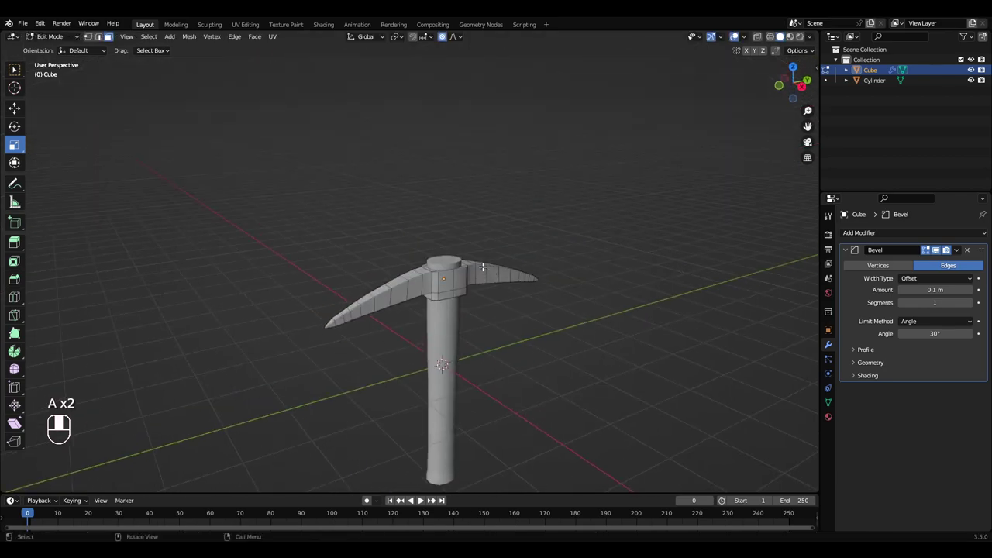
# - Select the underside faces beside the handle on both arms and move them up along Z with a much larger proportional influence
pyautogui.press('Tab')
pyautogui.press('a')
pyautogui.press('a')
pyautogui.press('Tab')
pyautogui.click(108, 37)
pyautogui.click(411, 223)
pyautogui.keyDown('shift'); pyautogui.click(532, 228); pyautogui.keyUp('shift')
pyautogui.moveTo(532, 227); pyautogui.dragTo(503, 244, button='middle')
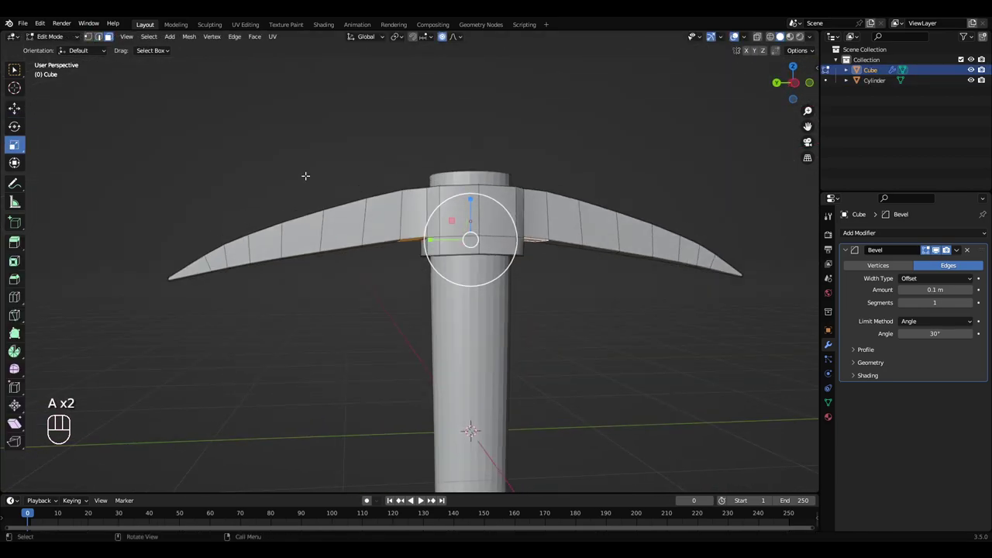
pyautogui.click(15, 108)
pyautogui.scroll(-5, 471, 203)
pyautogui.moveTo(431, 220); pyautogui.dragTo(456, 93)
pyautogui.scroll(-3, 442, 209)
pyautogui.scroll(-16, 448, 182)
pyautogui.scroll(-4, 458, 120)
# - Move the whole pickaxe head down along Z so it sits around the top of the handle
pyautogui.moveTo(456, 93); pyautogui.dragTo(443, 120, button='middle')
pyautogui.press('Tab')
pyautogui.moveTo(432, 214); pyautogui.dragTo(432, 341)
pyautogui.press('a')
pyautogui.press('a')
# - Apply Shade Smooth to the cylinder handle and replace it with Shade Auto Smooth
pyautogui.moveTo(540, 308); pyautogui.dragTo(399, 304, button='middle')
pyautogui.click(399, 304)
pyautogui.rightClick(401, 303)
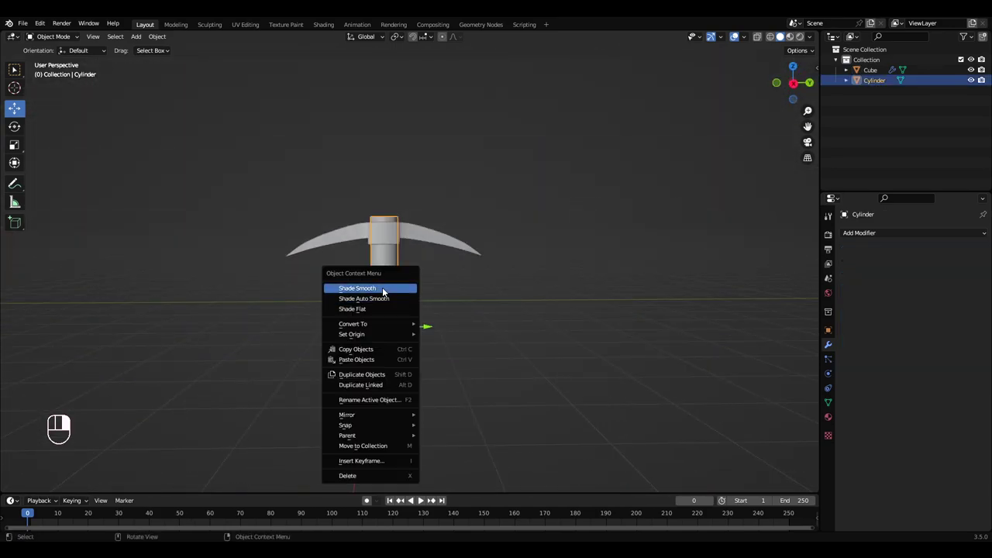
pyautogui.click(383, 287)
pyautogui.moveTo(384, 287); pyautogui.dragTo(434, 302, button='middle')
pyautogui.rightClick(401, 281)
pyautogui.click(395, 291)
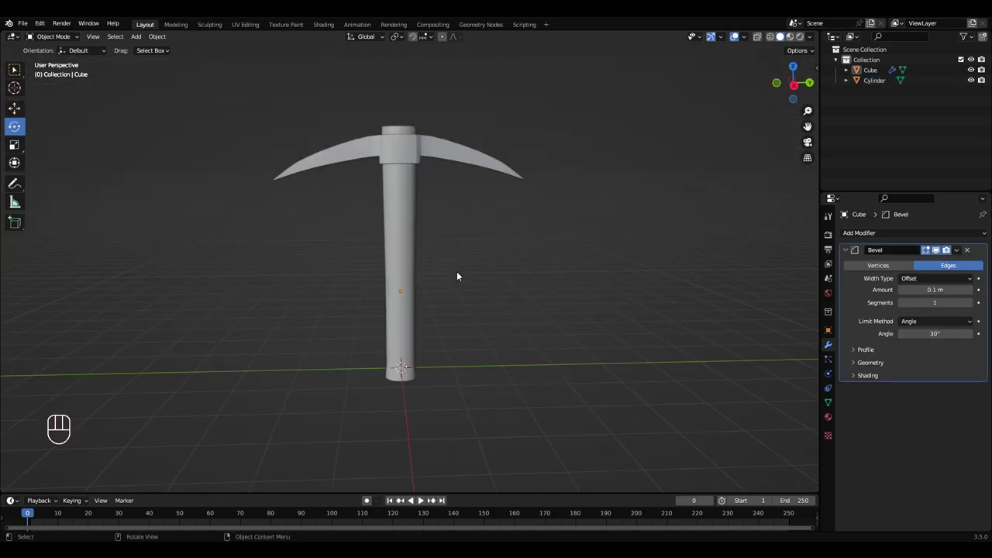
# - Give the handle a new material with a darkened brown base color, hue about 0.058 and saturation about 0.915
pyautogui.moveTo(457, 276); pyautogui.dragTo(489, 287, button='middle')
pyautogui.click(389, 186)
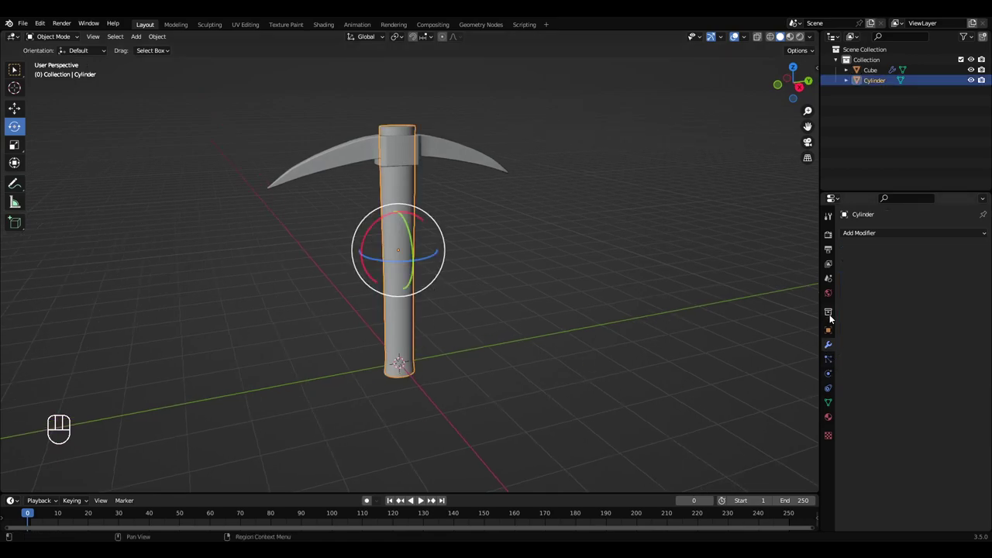
pyautogui.click(828, 417)
pyautogui.click(889, 278)
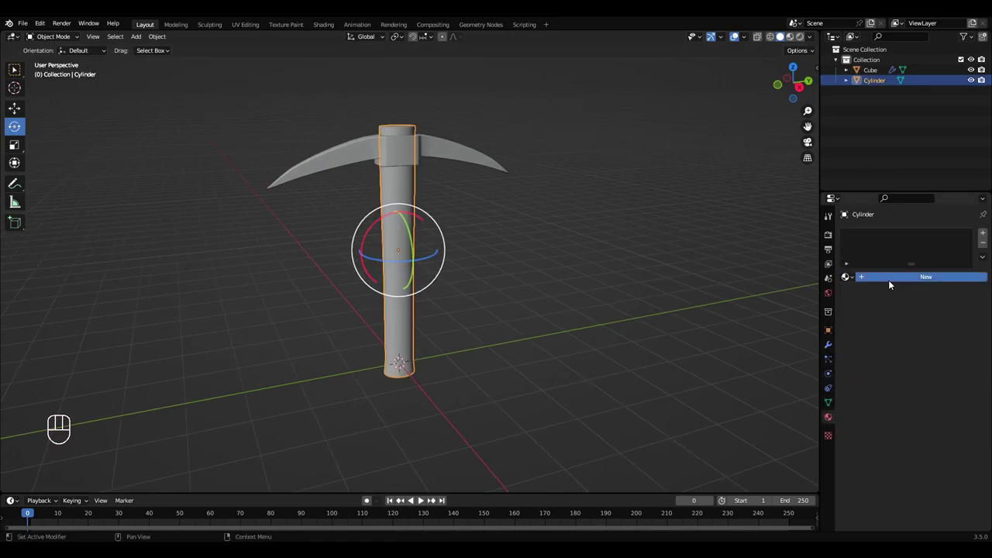
pyautogui.click(929, 386)
pyautogui.moveTo(918, 305); pyautogui.dragTo(906, 298)
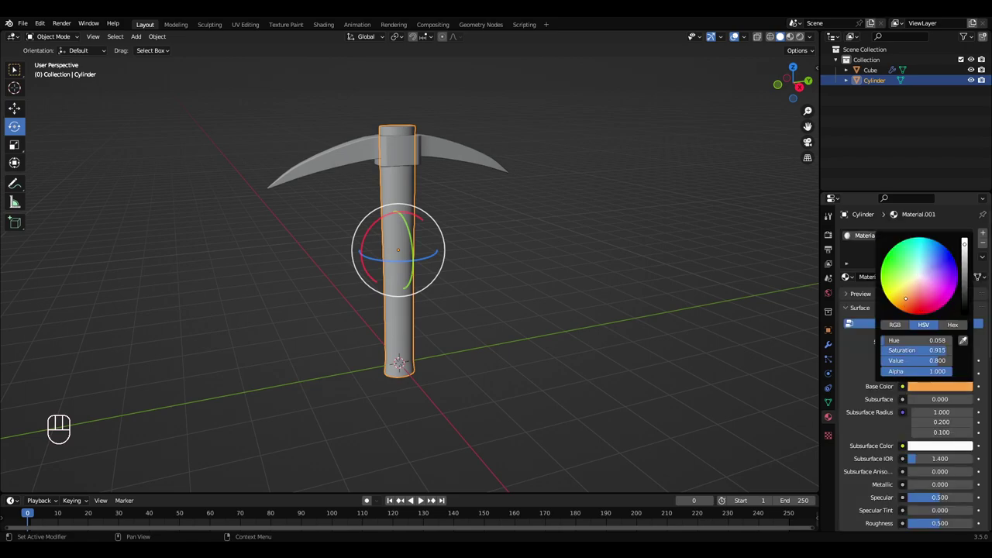
pyautogui.moveTo(964, 269); pyautogui.dragTo(964, 278)
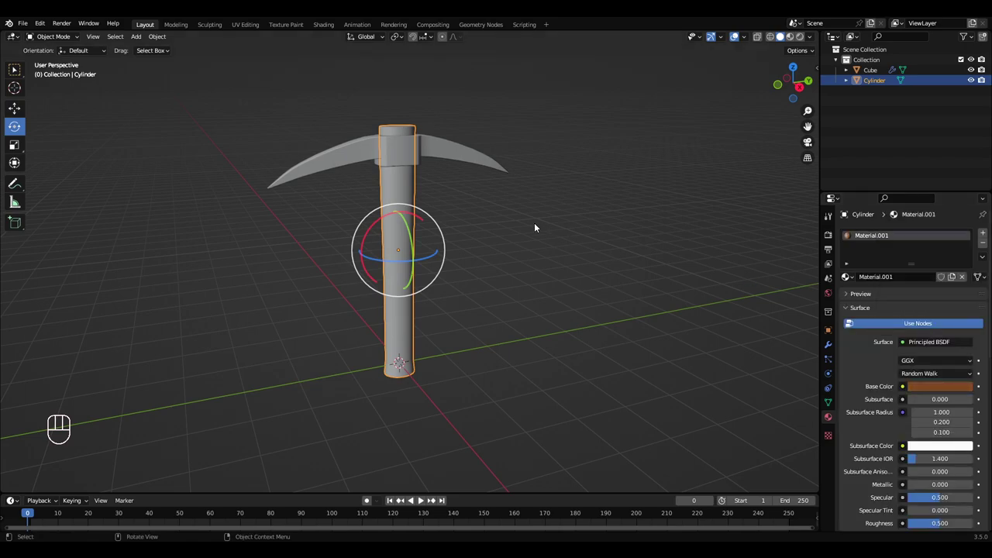
# - Give the pickaxe head a new material with a dark grey base color and Metallic of about 0.583
pyautogui.click(468, 164)
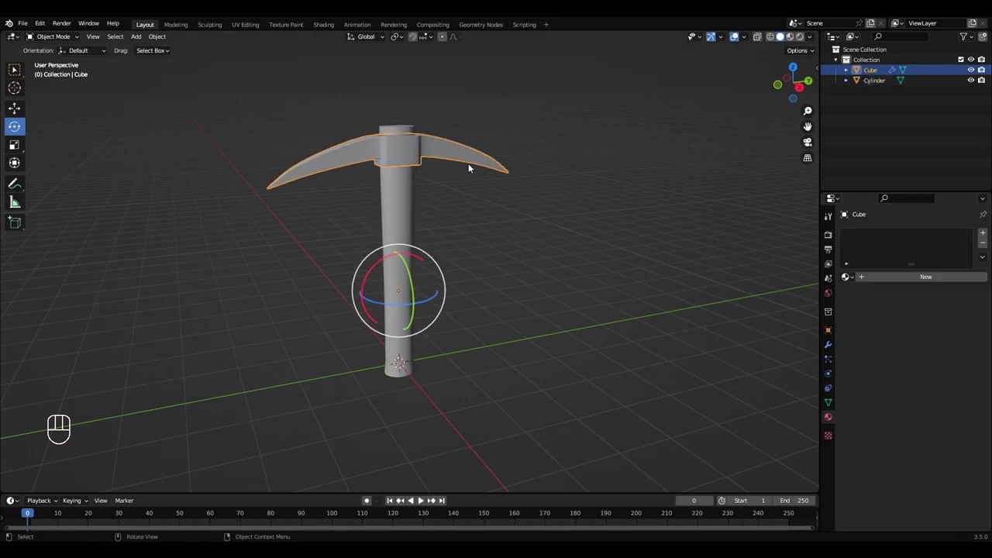
pyautogui.click(901, 279)
pyautogui.click(946, 386)
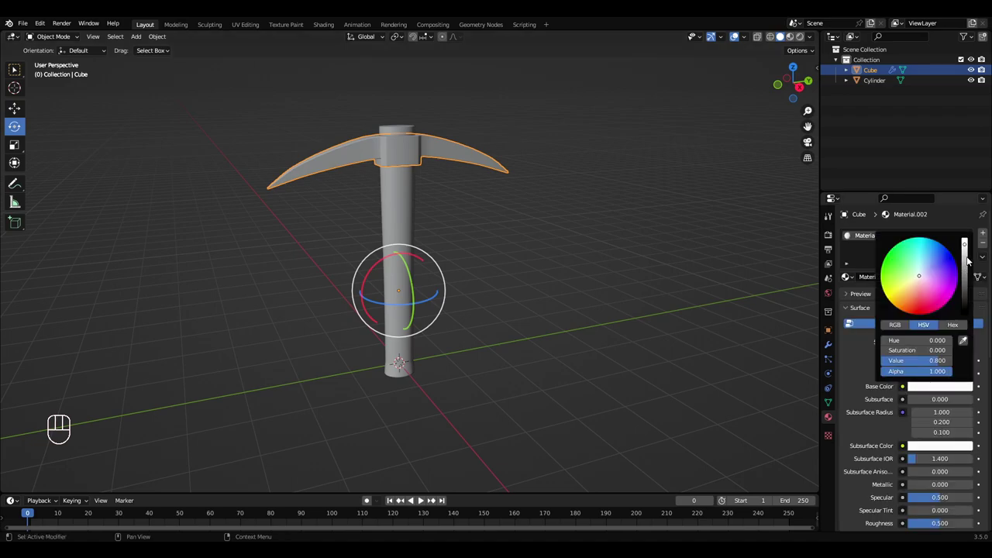
pyautogui.moveTo(964, 256); pyautogui.dragTo(964, 289)
pyautogui.scroll(-3, 930, 422)
pyautogui.moveTo(930, 422); pyautogui.dragTo(943, 423)
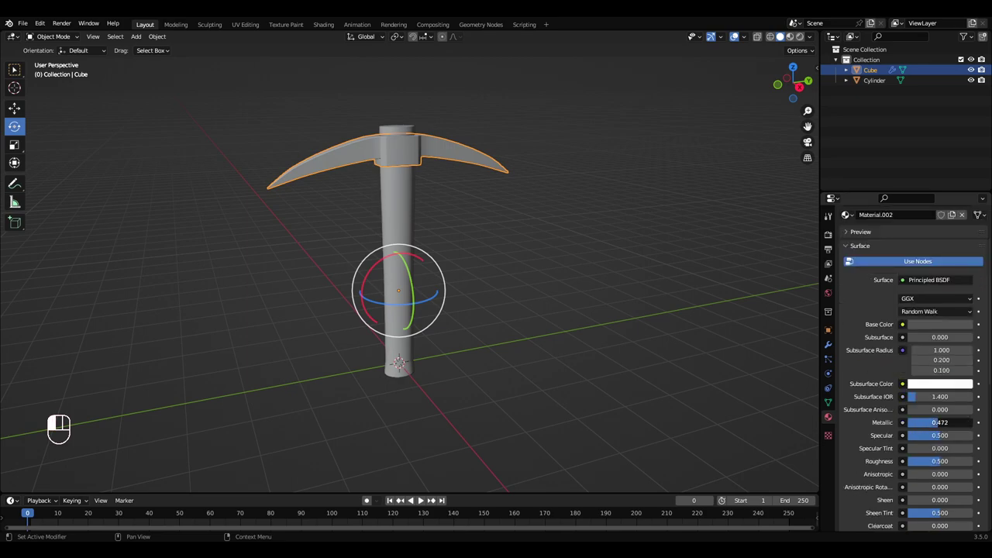
# - Switch the viewport to Material Preview shading and deselect the head to view the colored pickaxe
pyautogui.click(790, 36)
pyautogui.click(577, 310)
pyautogui.scroll(-3, 580, 316)
pyautogui.moveTo(580, 316)
pyautogui.mouseDown(button='middle')
pyautogui.moveTo(517, 294)
pyautogui.moveTo(547, 314)
pyautogui.moveTo(578, 311)
pyautogui.mouseUp(button='middle')
pyautogui.moveTo(443, 192); pyautogui.dragTo(473, 232, button='middle')
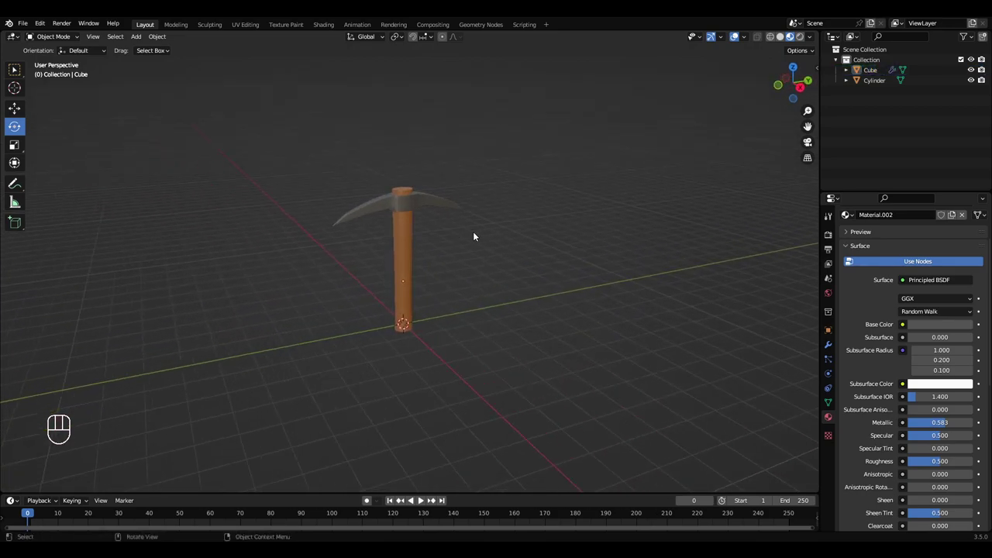
pyautogui.scroll(3, 428, 194)
pyautogui.scroll(-1, 431, 193)
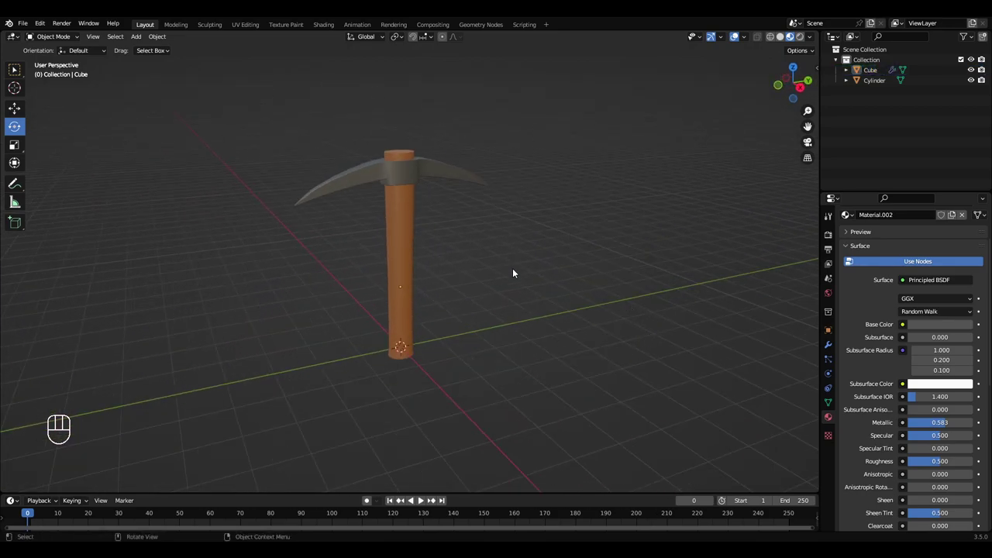